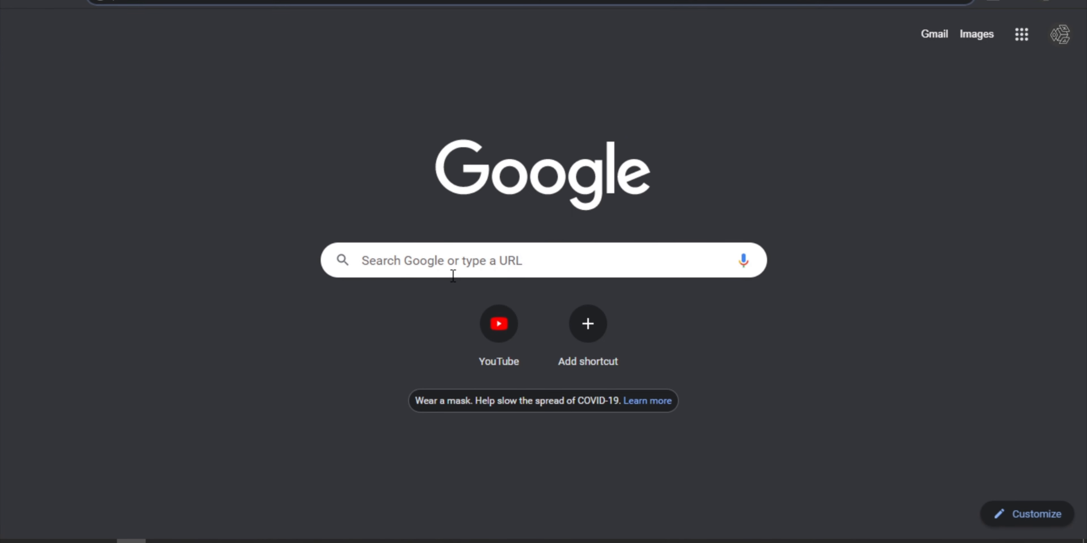
Open the unity.com website from Google and look over its home page.
click(453, 276)
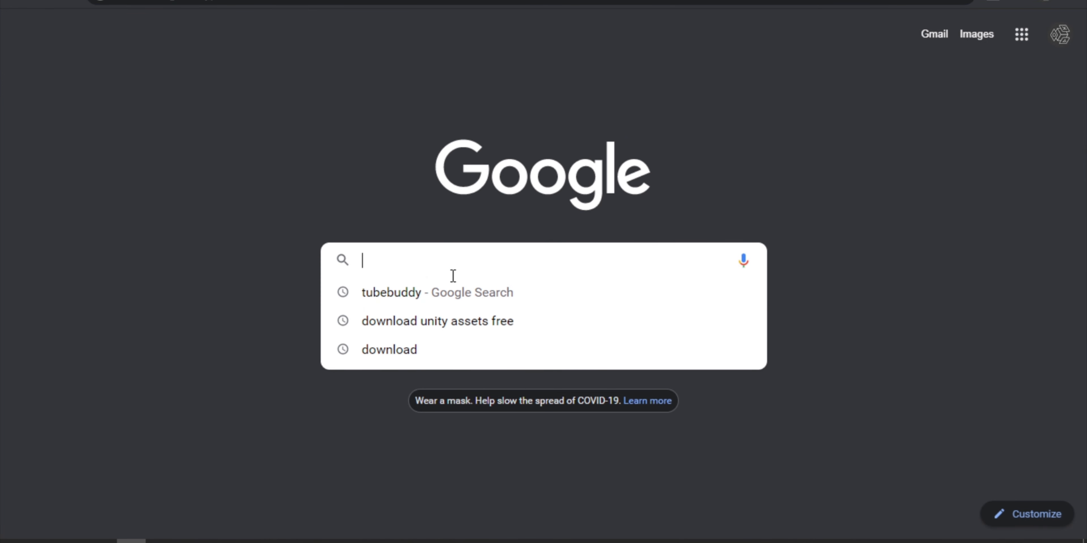
text(unity.com)
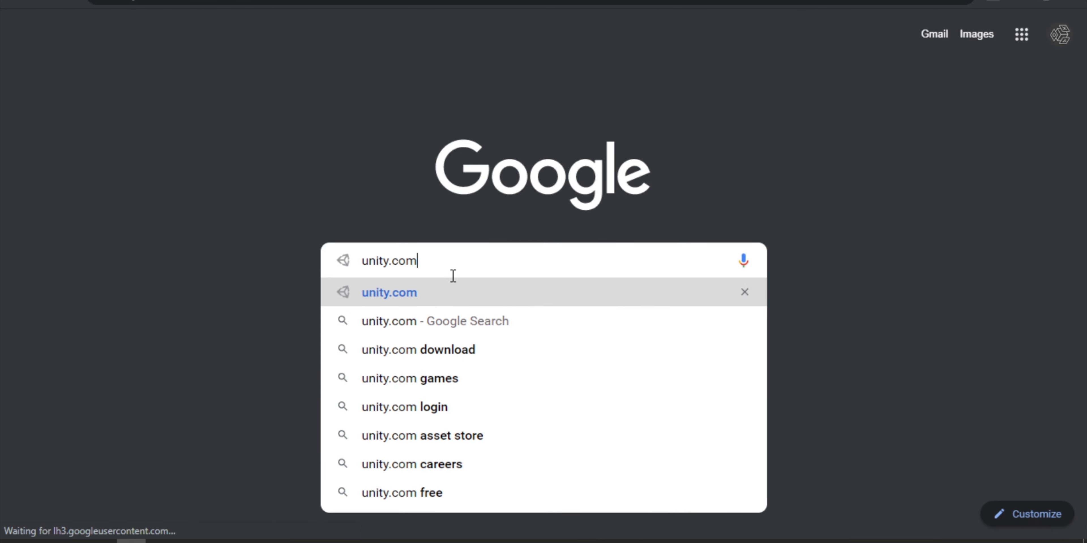
key(Return)
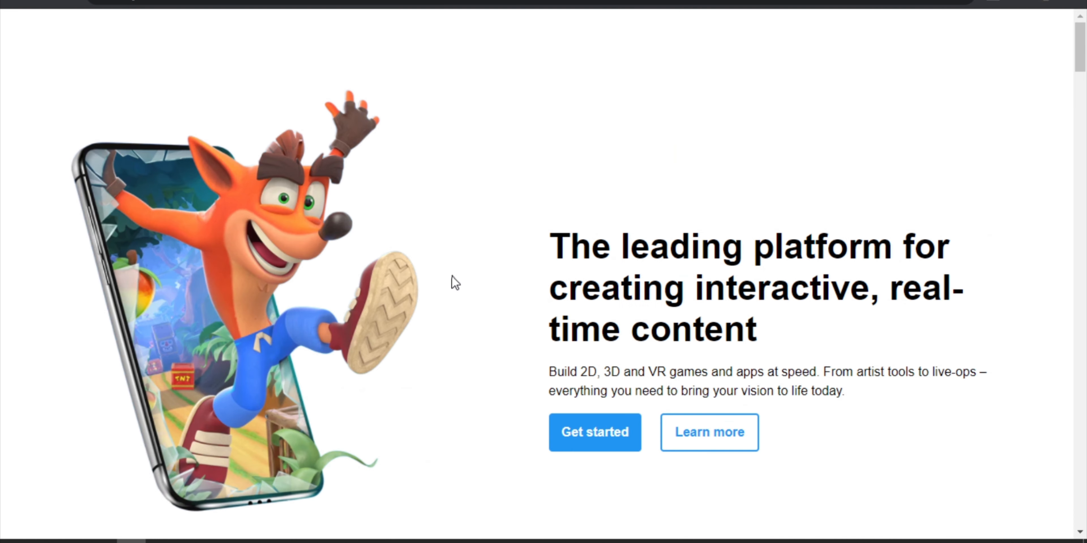
scroll(662, 90, down, 20)
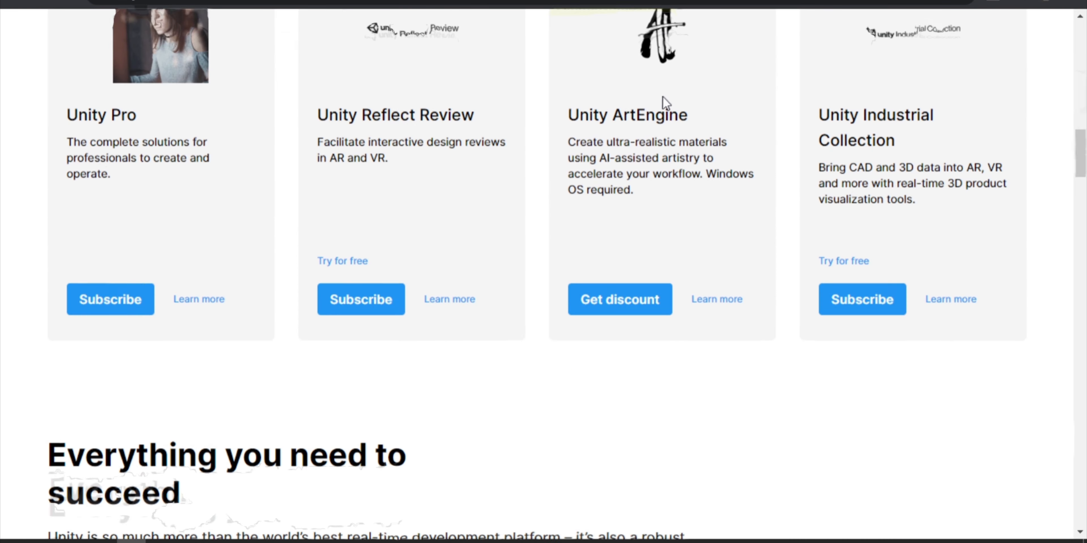
scroll(662, 90, up, 20)
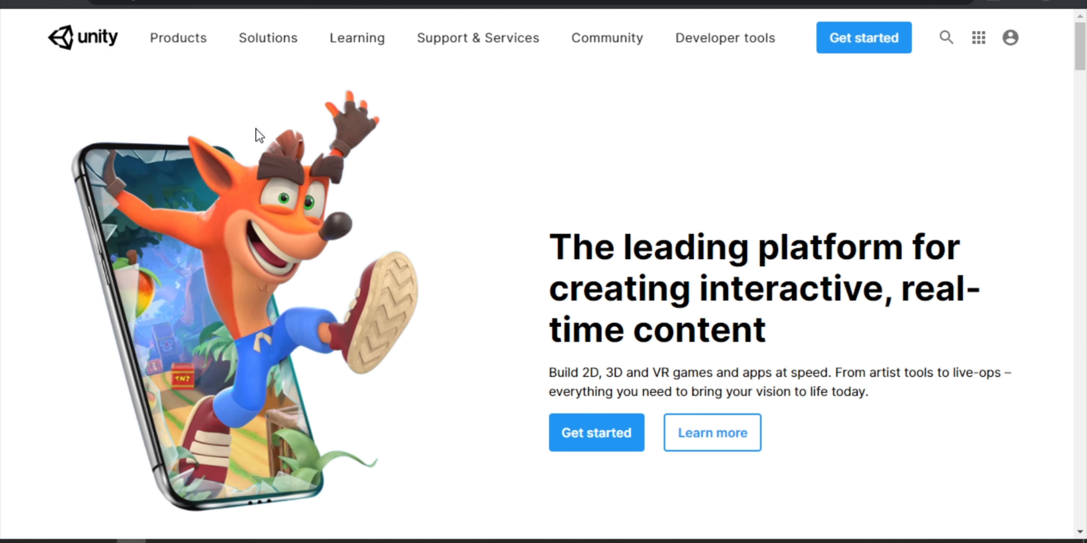
Go to the Unity plan comparison and get started with the free Personal plan.
click(570, 438)
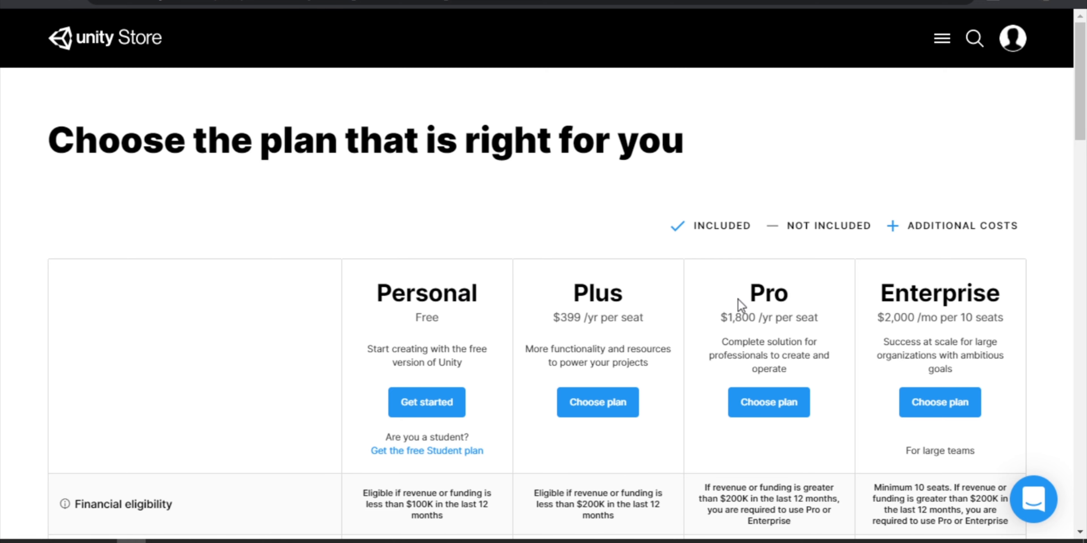
scroll(417, 284, down, 3)
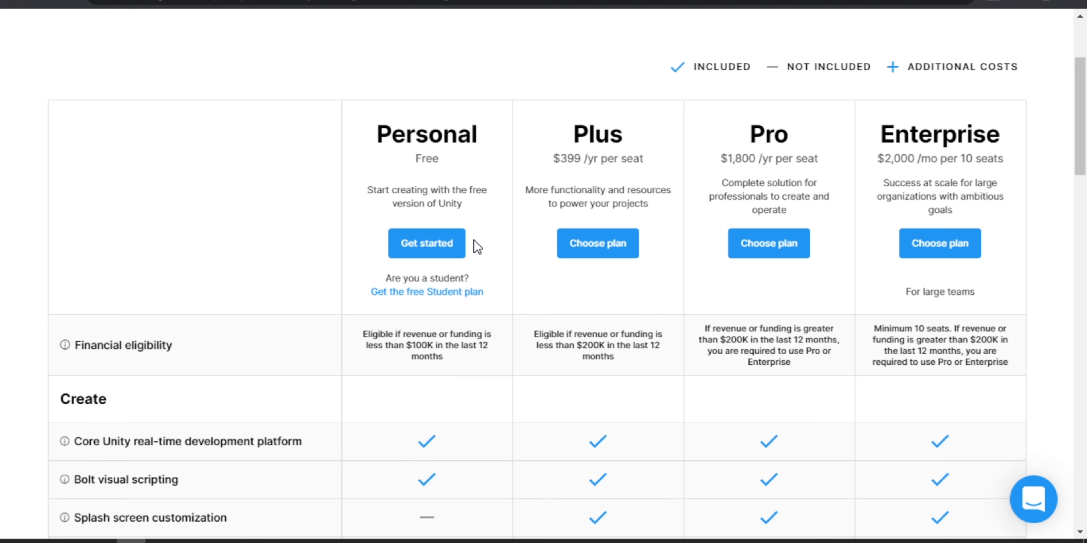
click(450, 249)
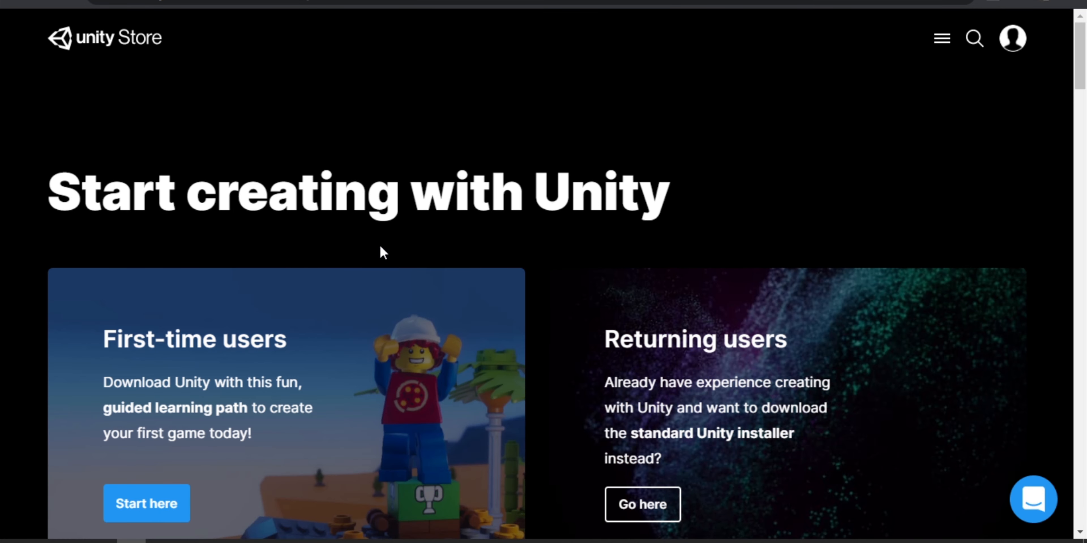
Choose the first-time users option, agree to the terms and start downloading UnityHubSetup_2.exe.
scroll(381, 252, down, 2)
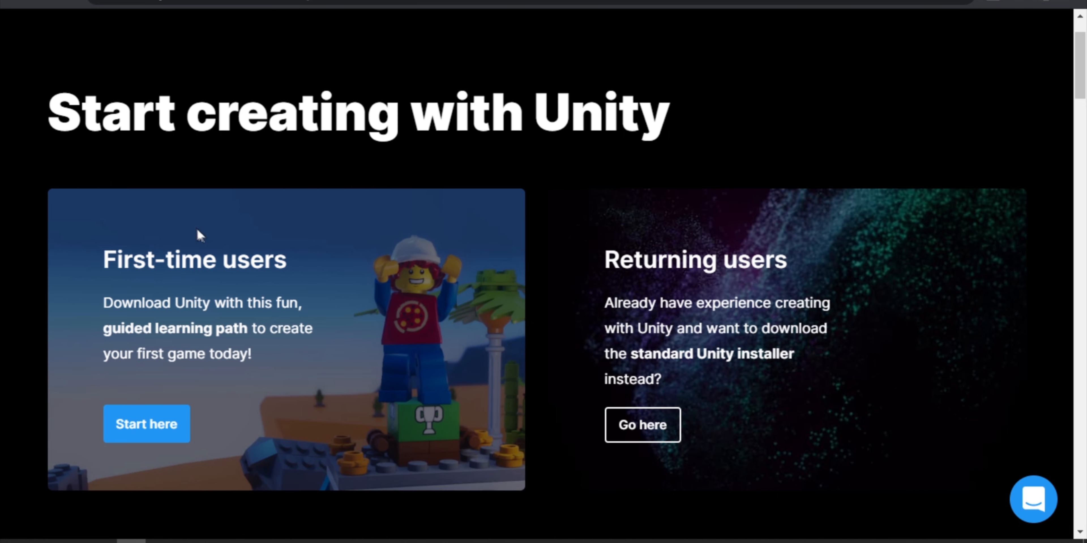
click(164, 423)
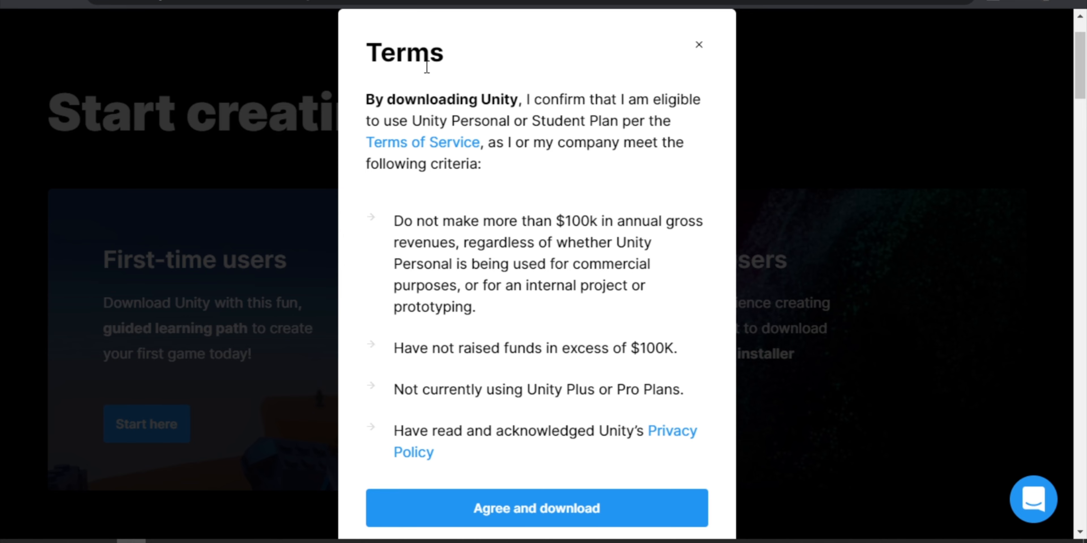
scroll(563, 97, down, 8)
scroll(548, 230, up, 5)
scroll(556, 385, up, 3)
click(561, 496)
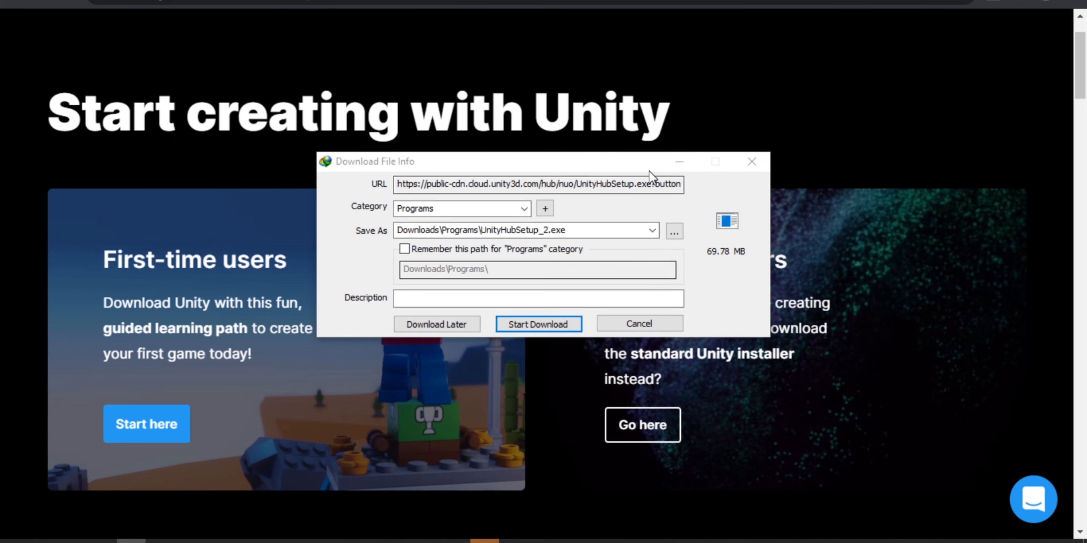
key(Return)
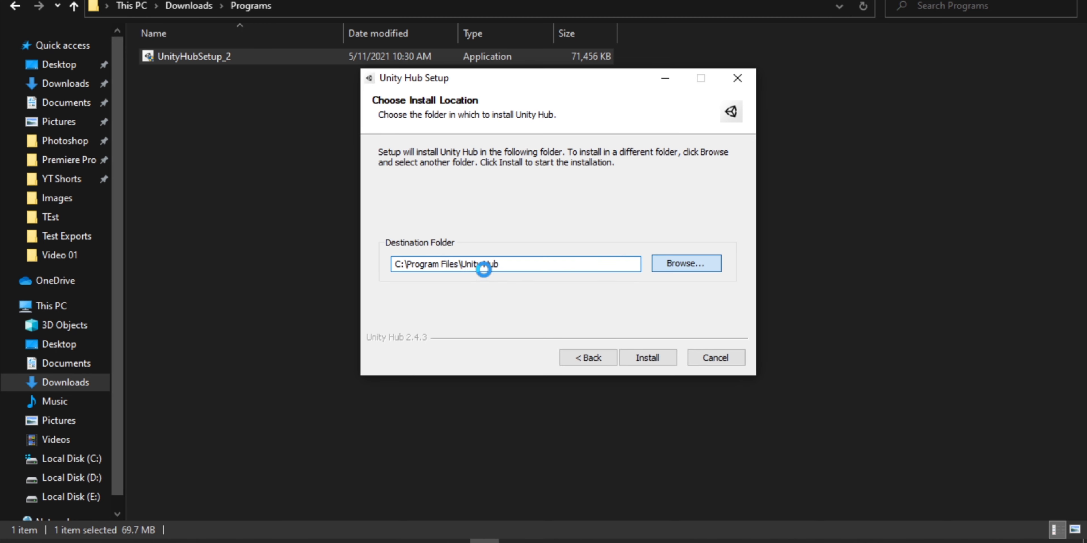
Browse for a different Unity Hub destination folder and cancel the selection.
key(alt+r)
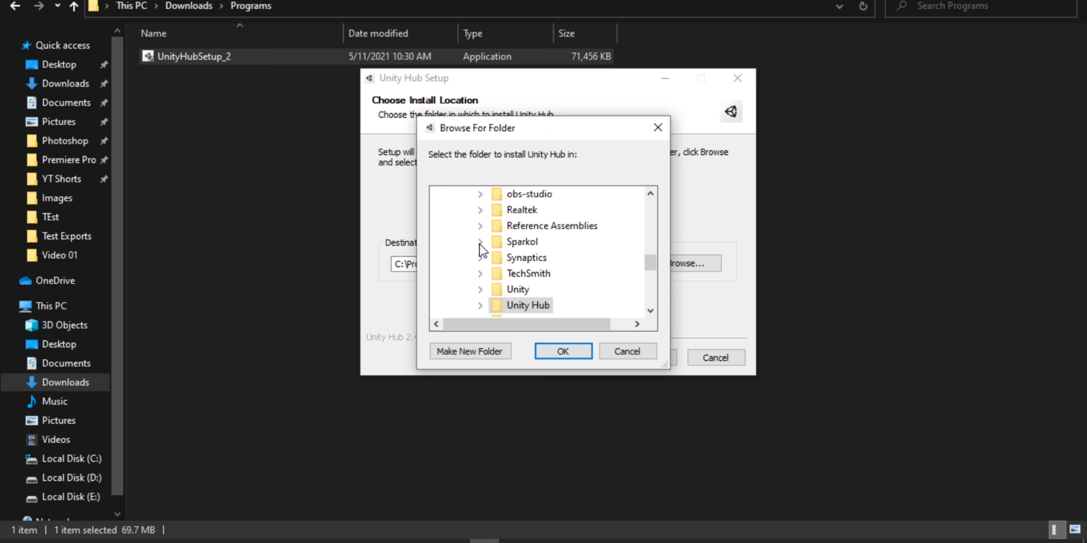
click(628, 352)
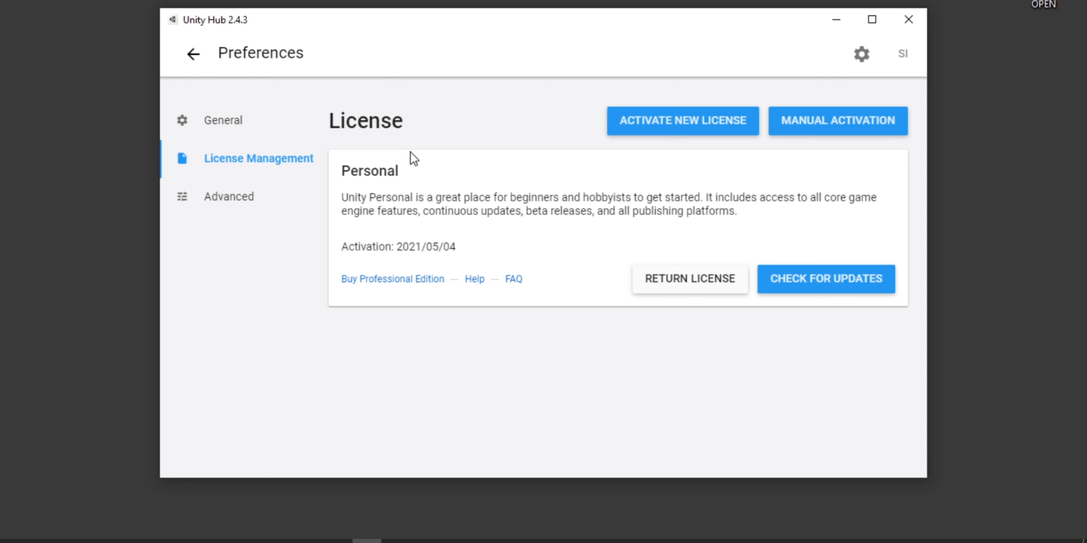
click(719, 123)
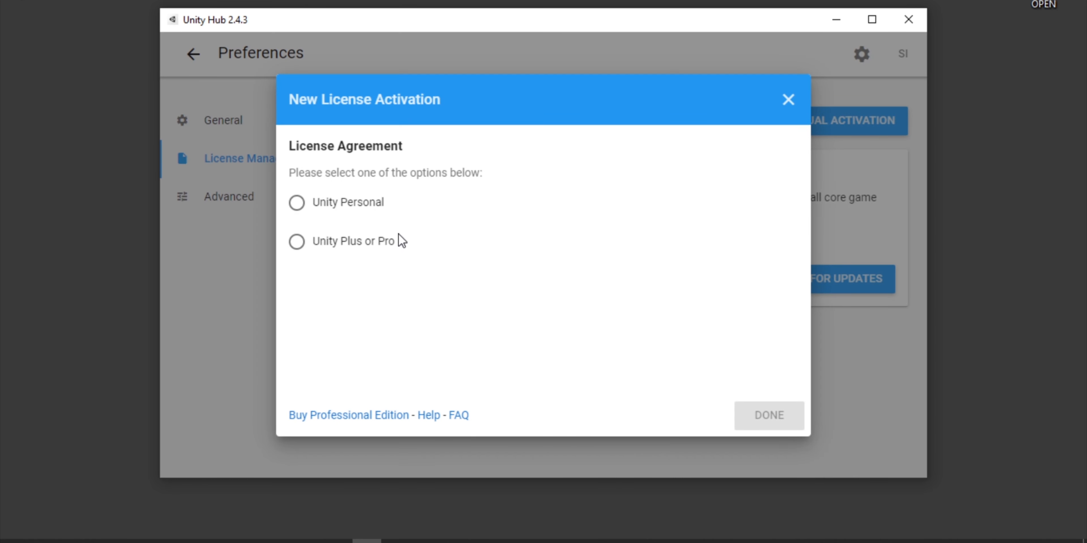
click(328, 242)
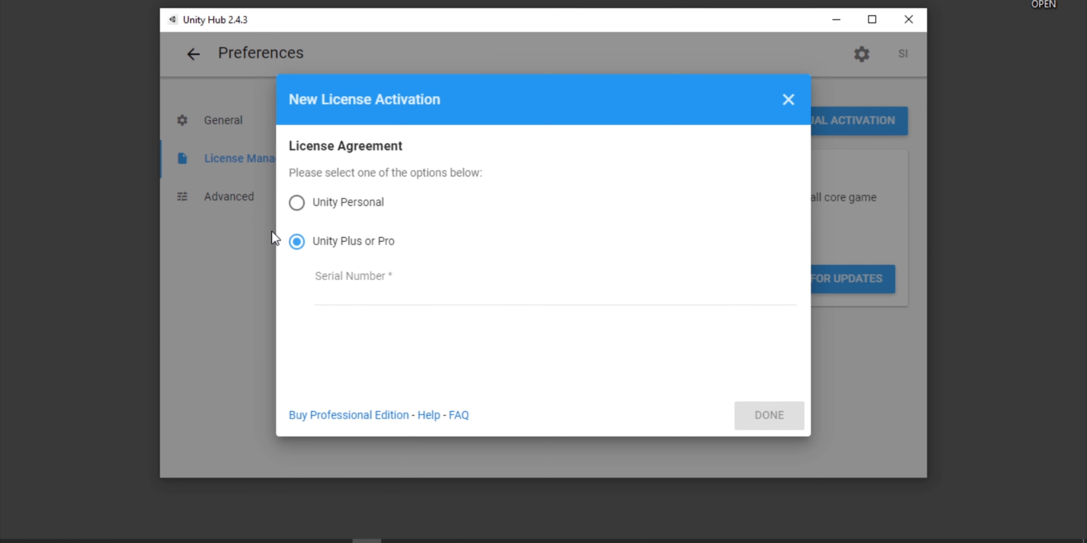
click(365, 204)
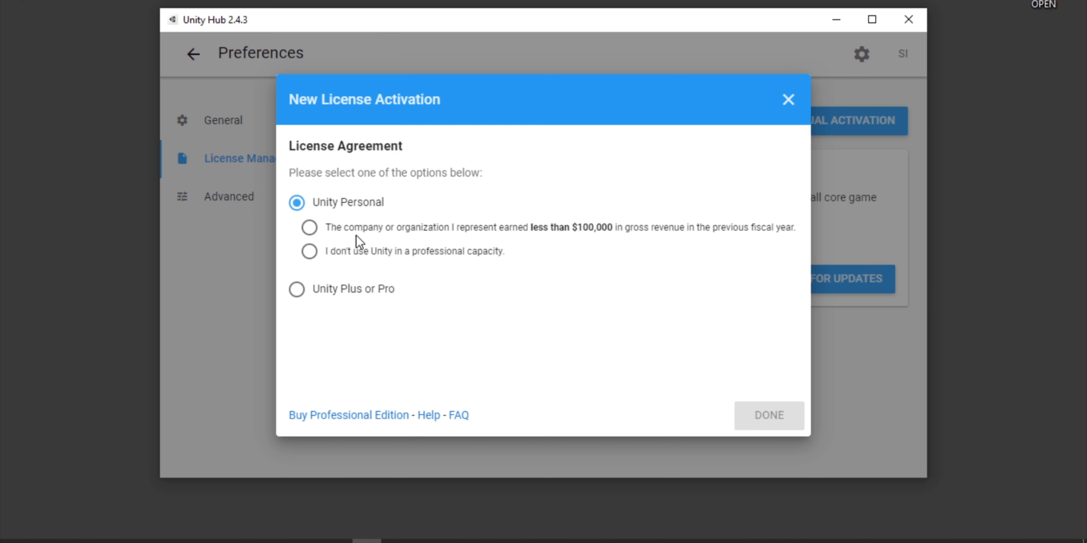
click(379, 237)
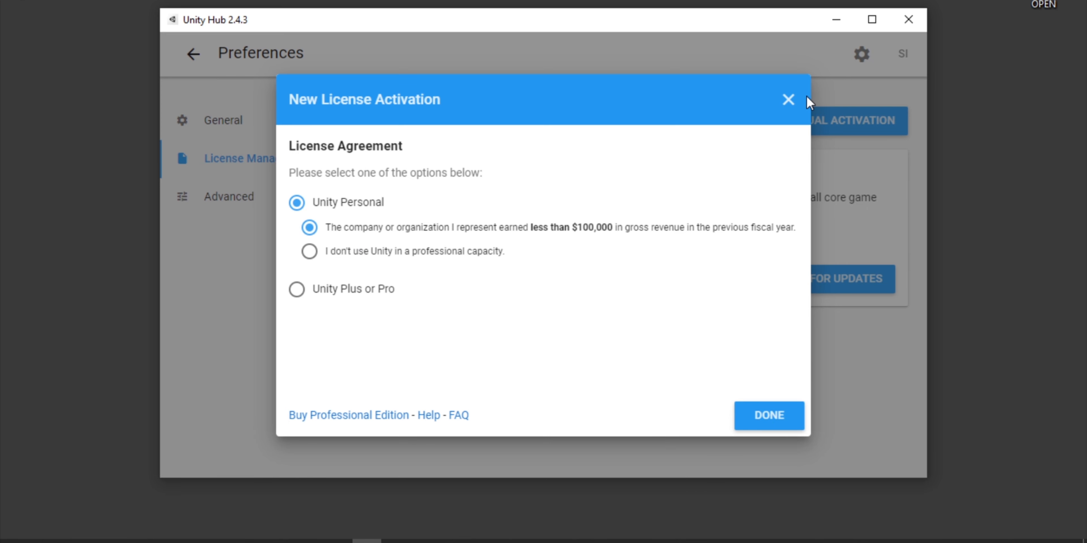
click(789, 102)
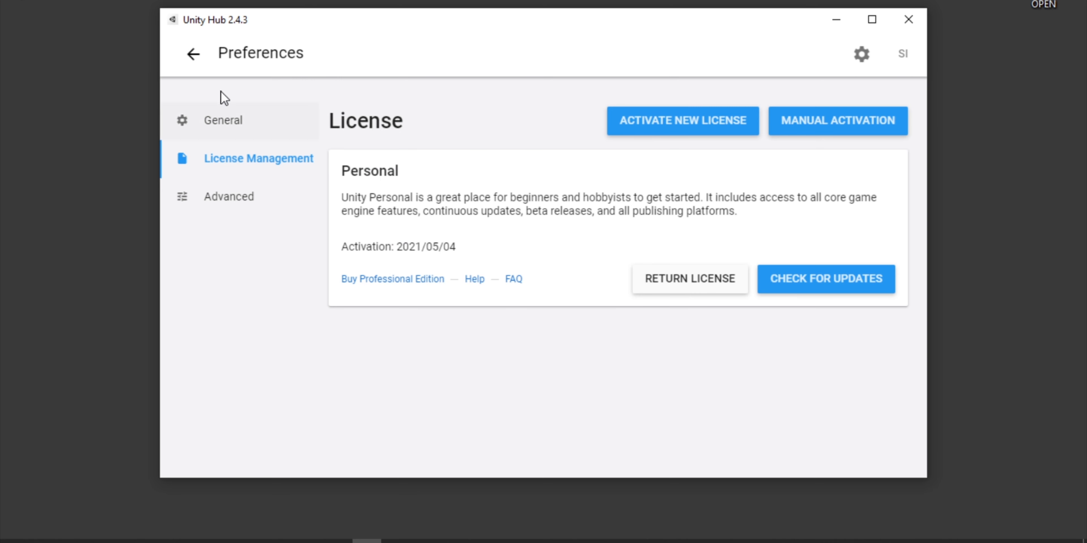
click(195, 72)
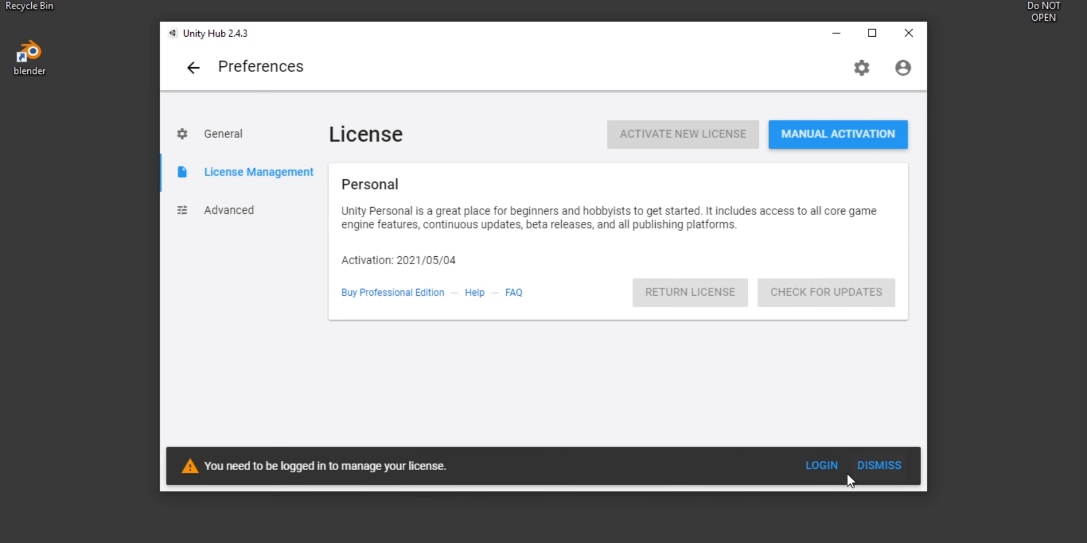
Start logging in to Unity Hub, accept all cookies and open the form for creating a Unity ID.
click(828, 467)
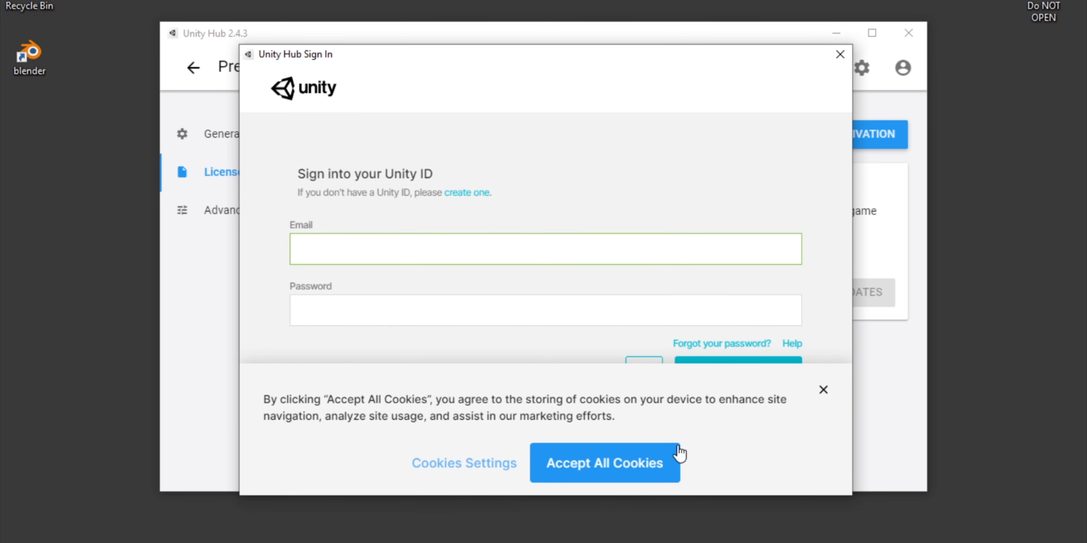
click(655, 467)
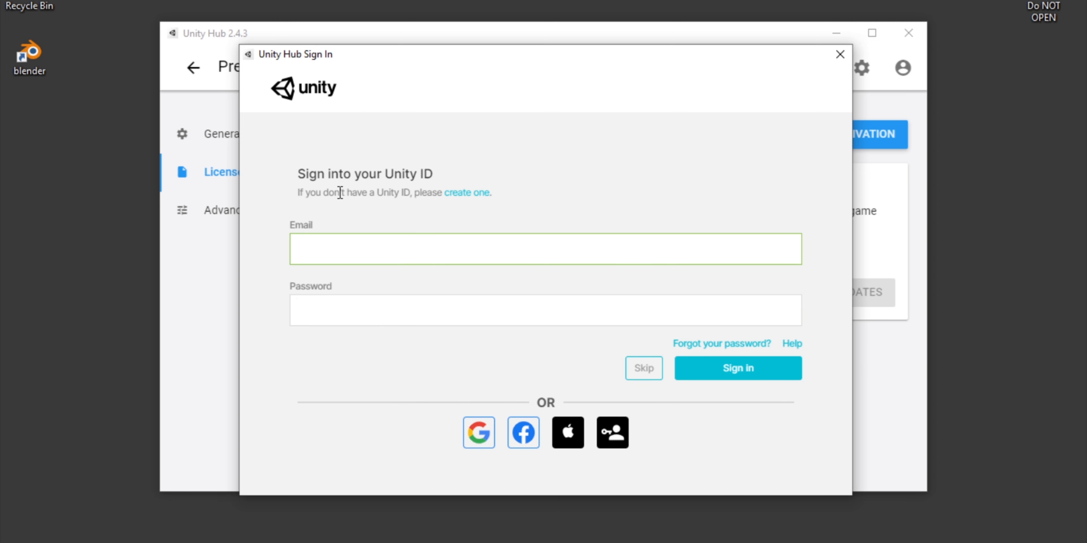
click(473, 194)
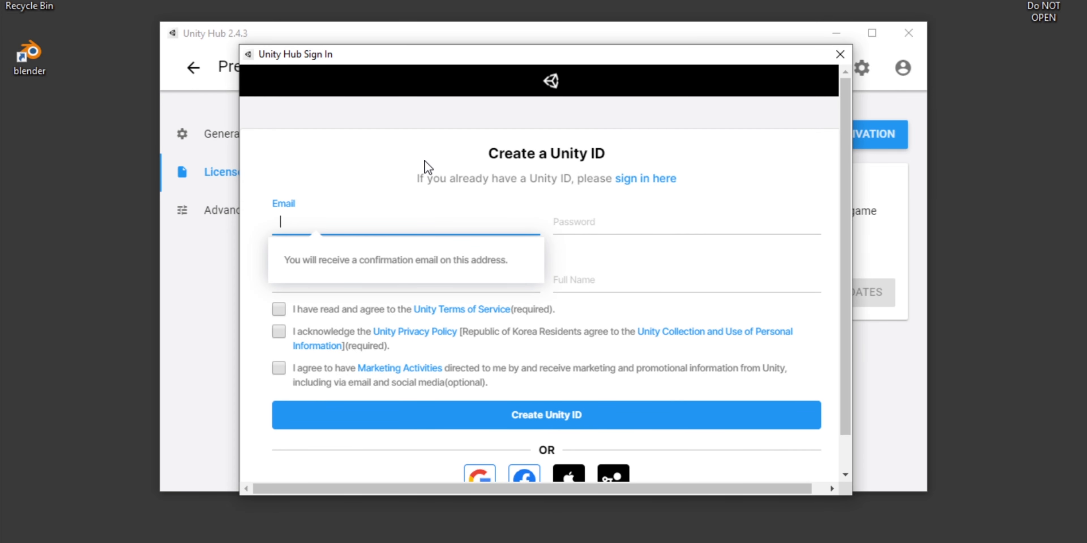
Examine the Email, Password, Username and Full Name fields and the agreement options of the Unity ID form.
click(361, 191)
click(298, 227)
click(596, 220)
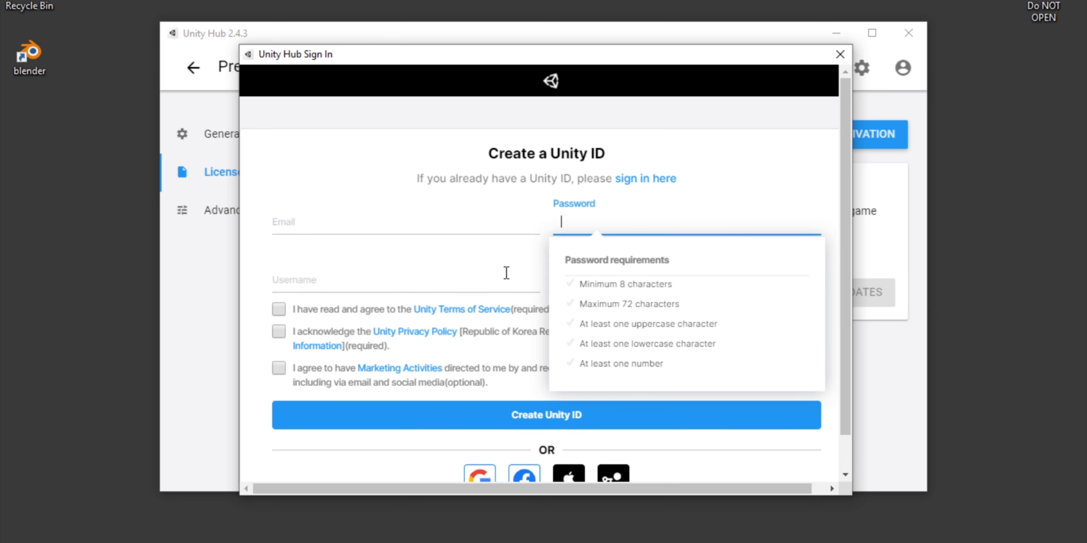
click(344, 281)
click(624, 283)
scroll(594, 306, down, 1)
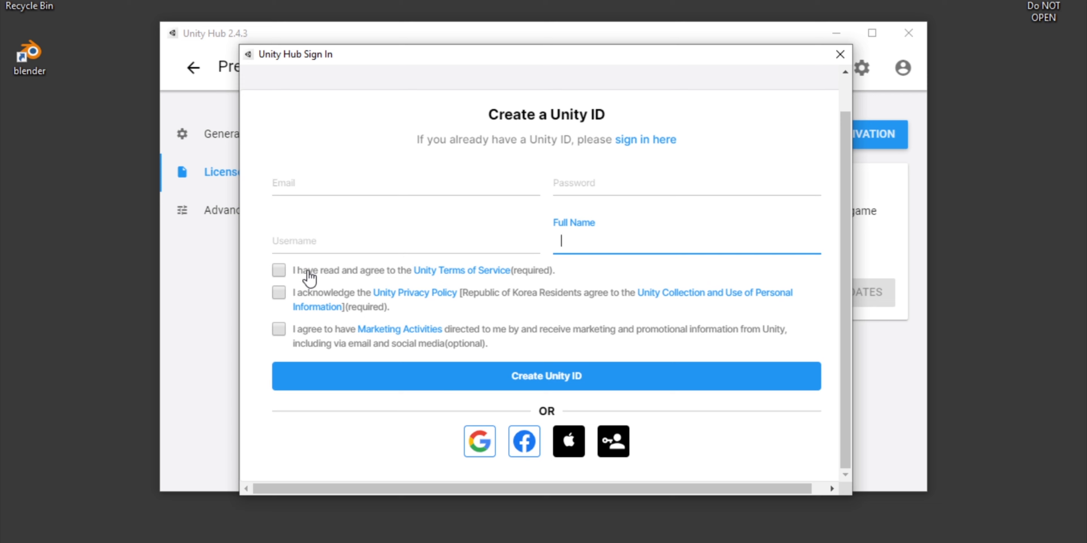
scroll(432, 417, up, 1)
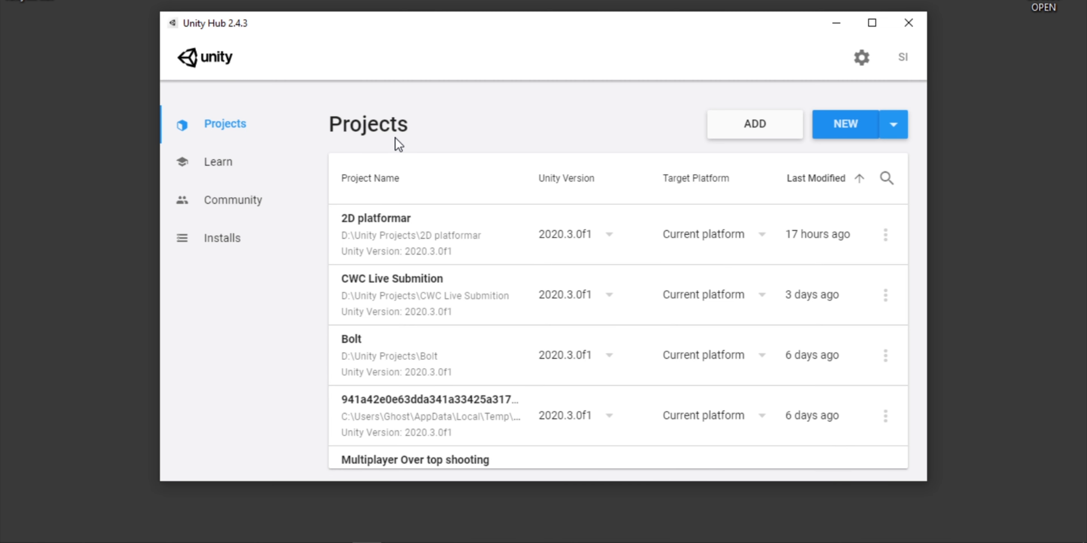
Add a Unity version under the Hub's installs, using the recommended release Unity 2020.3.7f1 (LTS).
click(217, 243)
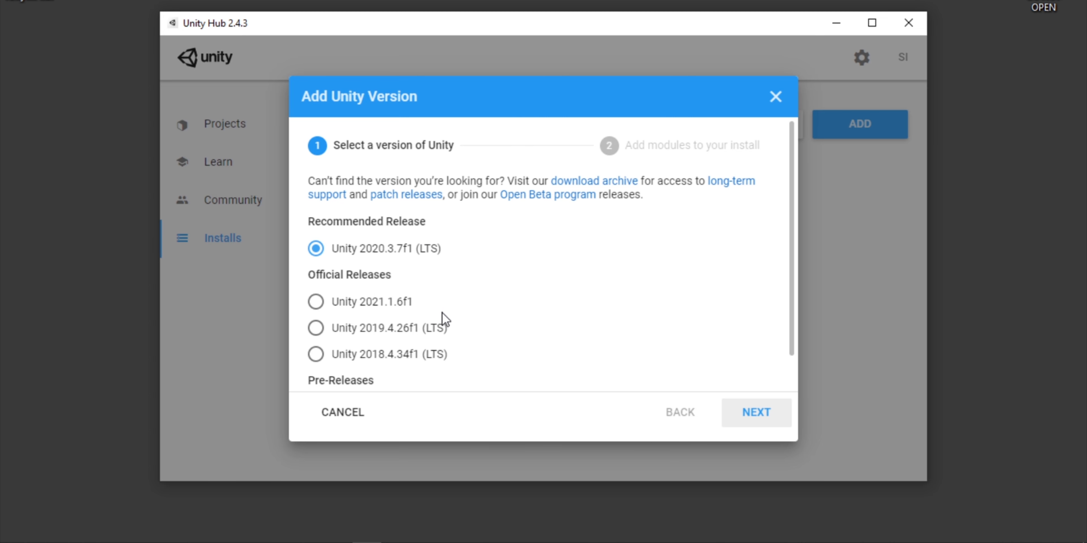
scroll(443, 312, down, 1)
scroll(443, 314, up, 1)
scroll(443, 314, down, 1)
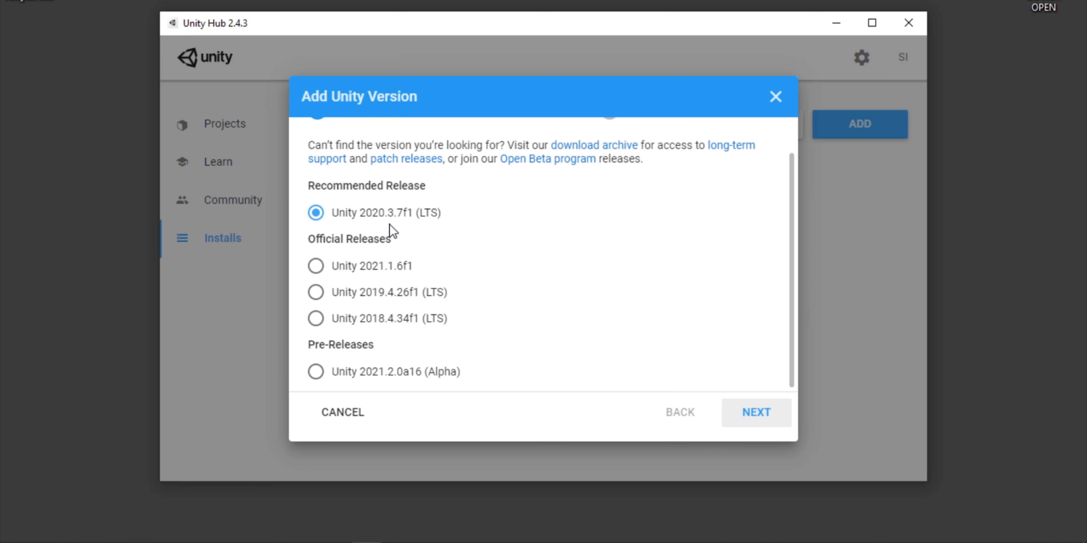
click(753, 422)
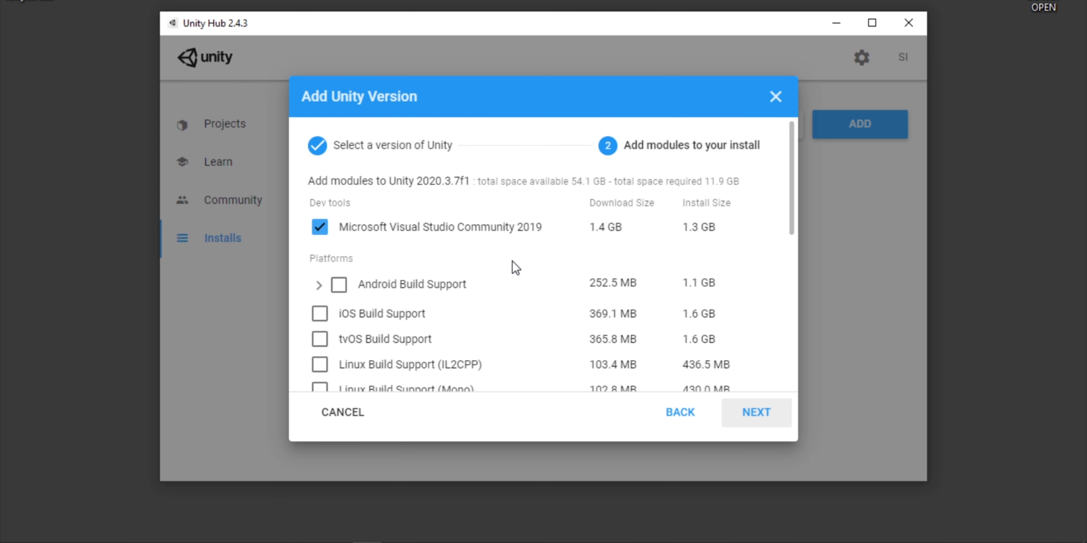
Review the modules for Unity 2020.3.7f1 and continue with Microsoft Visual Studio Community 2019 and Documentation selected.
scroll(564, 290, down, 2)
scroll(564, 291, down, 6)
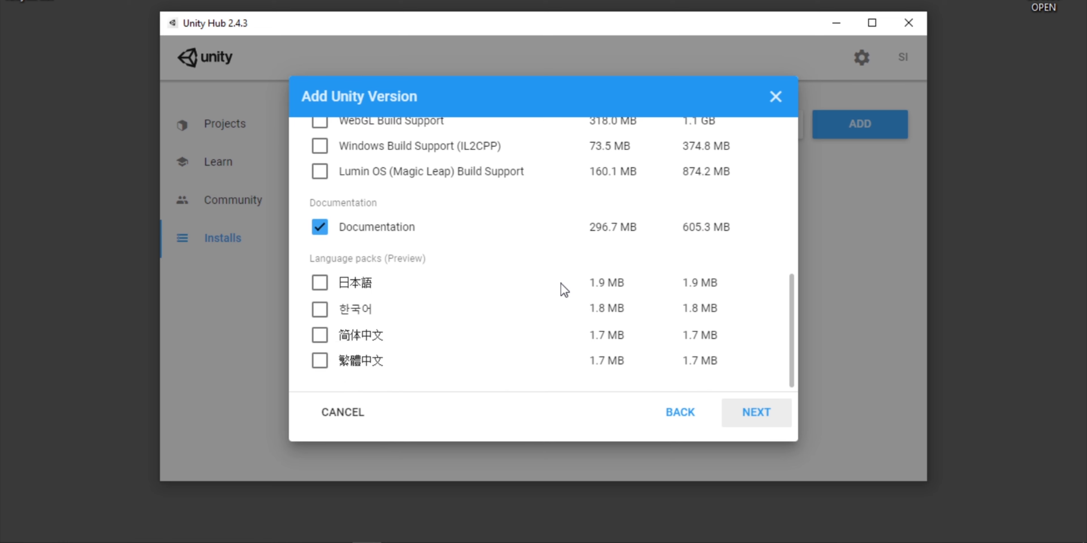
scroll(565, 290, up, 8)
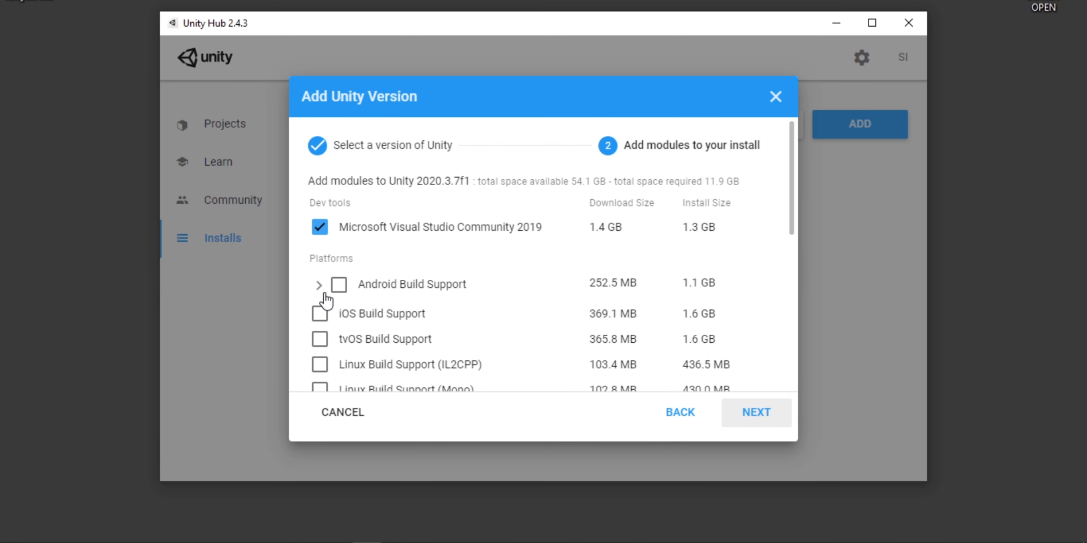
scroll(469, 292, down, 5)
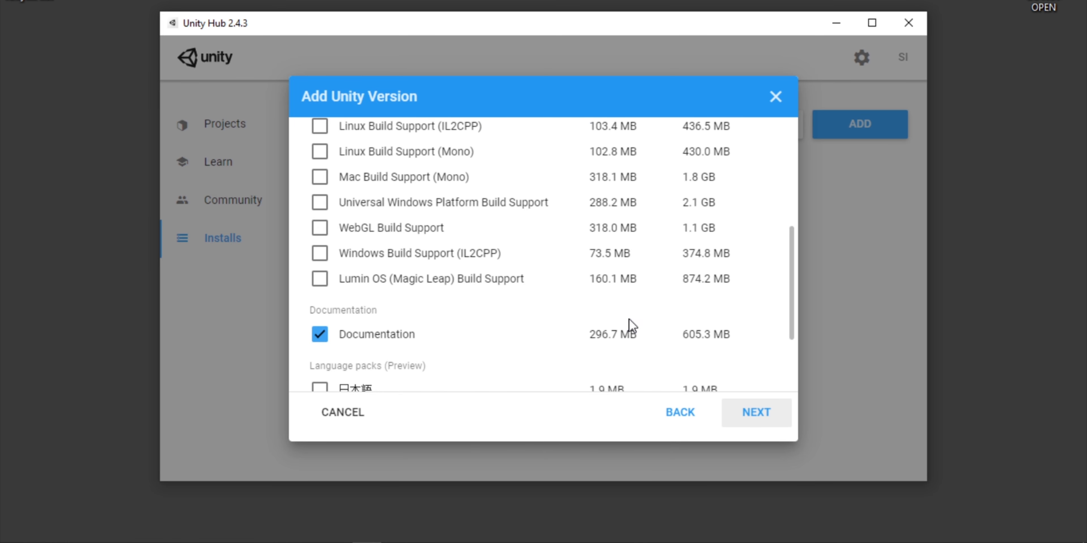
scroll(608, 303, down, 2)
scroll(468, 332, up, 7)
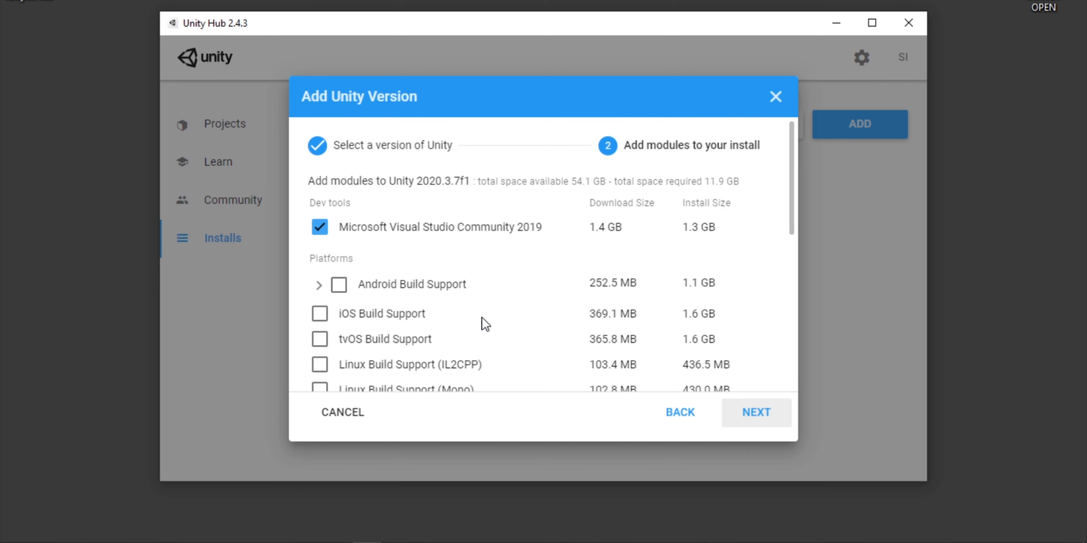
scroll(526, 184, down, 5)
scroll(528, 188, down, 4)
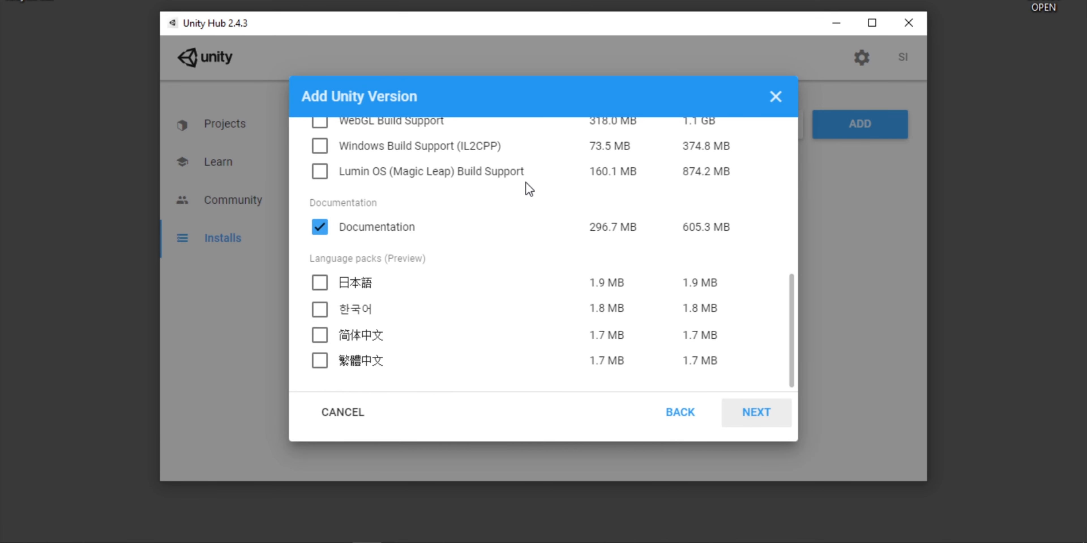
scroll(527, 188, up, 9)
click(754, 424)
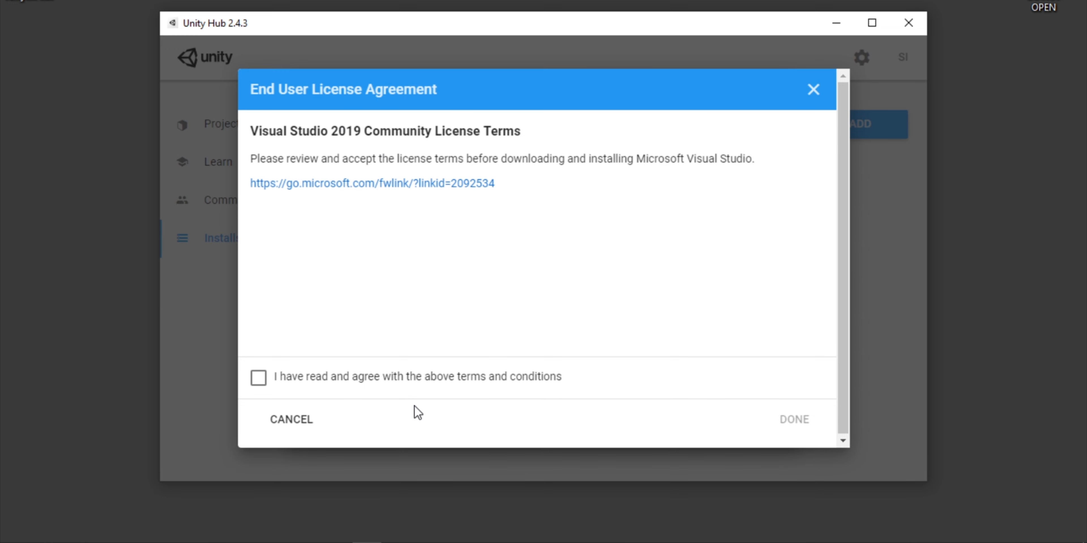
Accept the Visual Studio 2019 Community License Terms to start installing Unity 2020.3.7f1, and cancel that installation.
click(426, 376)
click(787, 422)
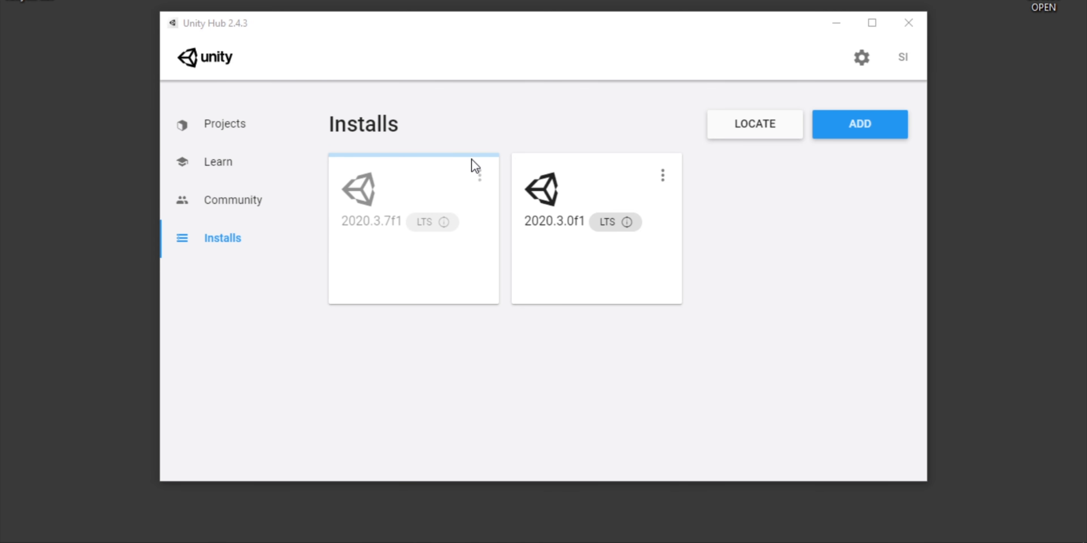
click(478, 177)
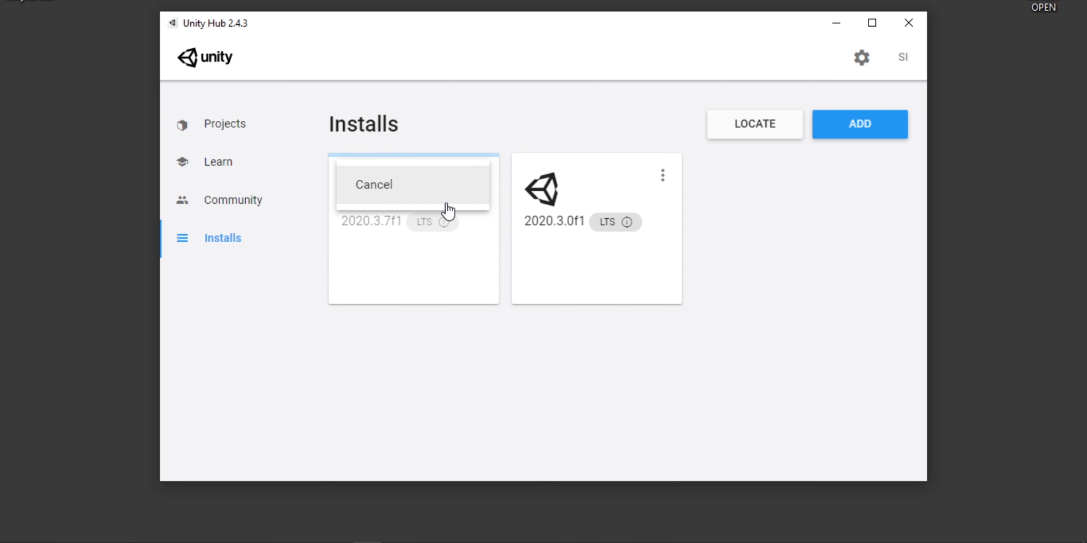
click(442, 185)
Start a new project and look through the 2D, High Definition RP, Universal Render Pipeline and 3D templates.
click(218, 137)
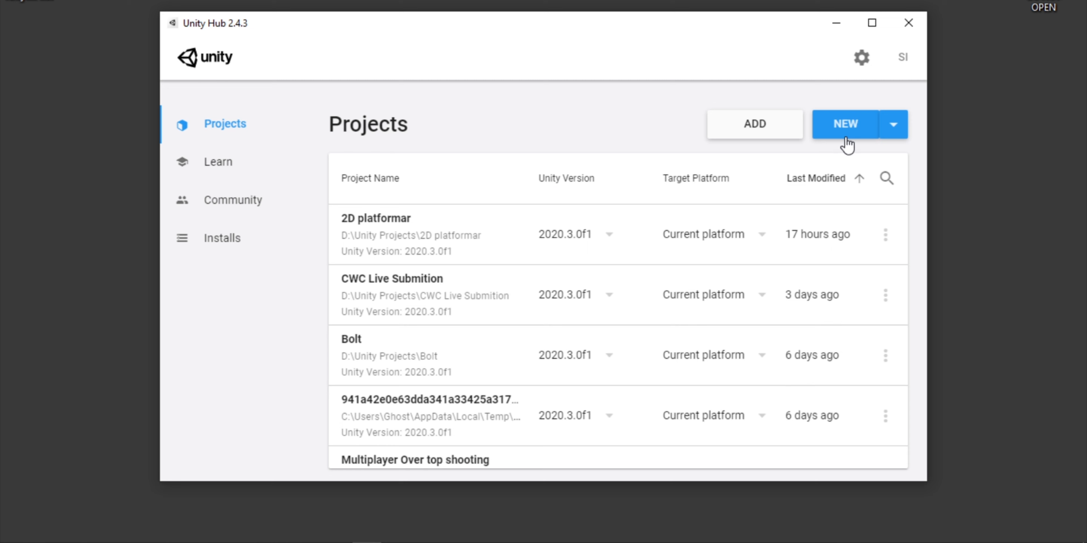
click(845, 127)
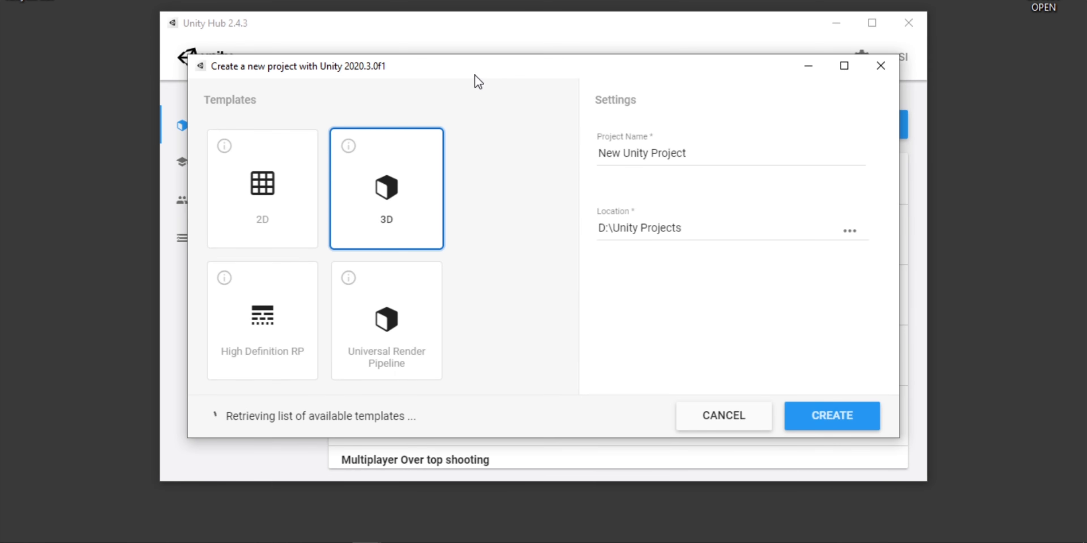
scroll(471, 276, down, 1)
click(316, 208)
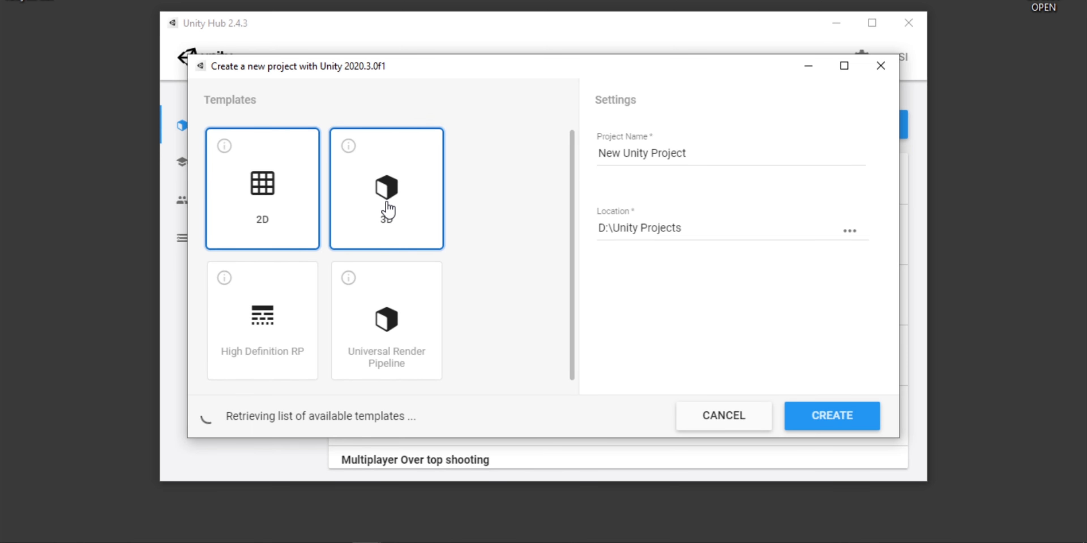
click(303, 316)
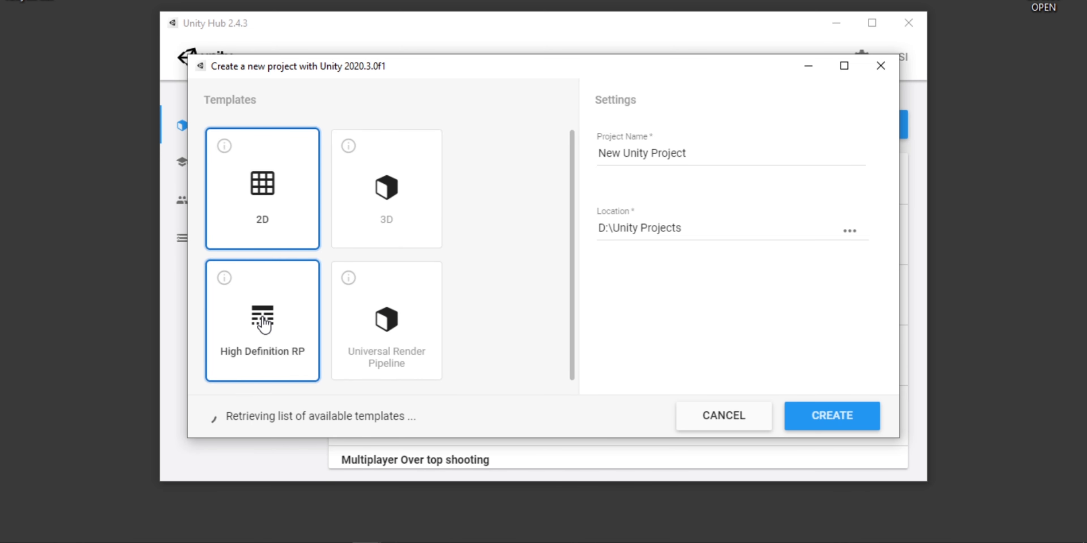
click(360, 332)
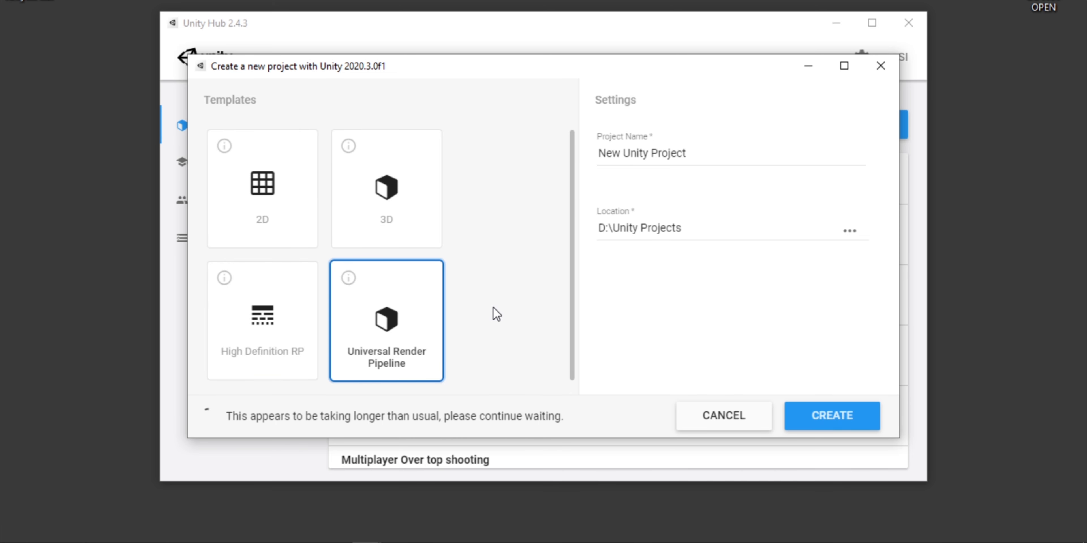
click(249, 347)
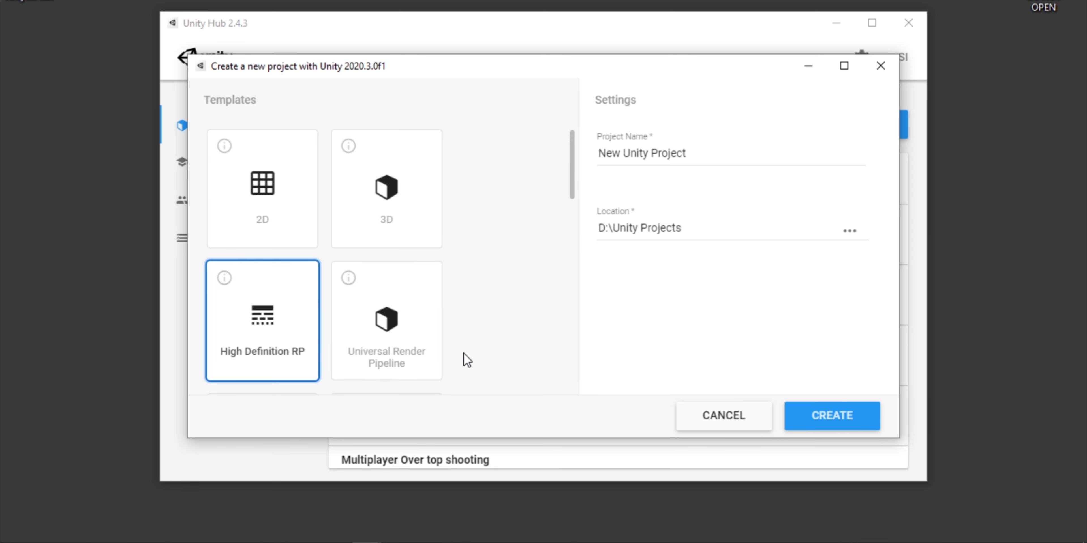
click(408, 362)
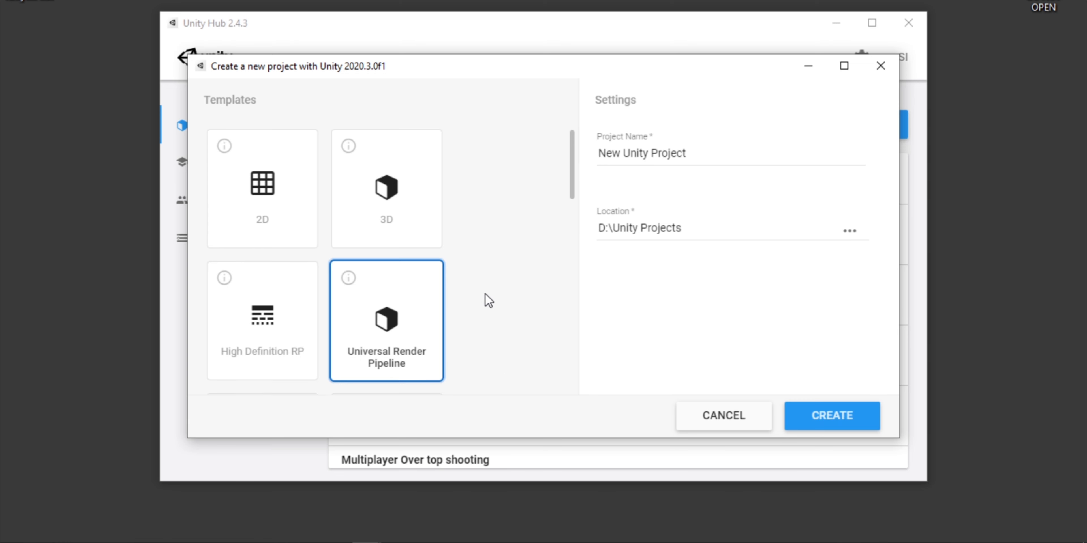
click(428, 246)
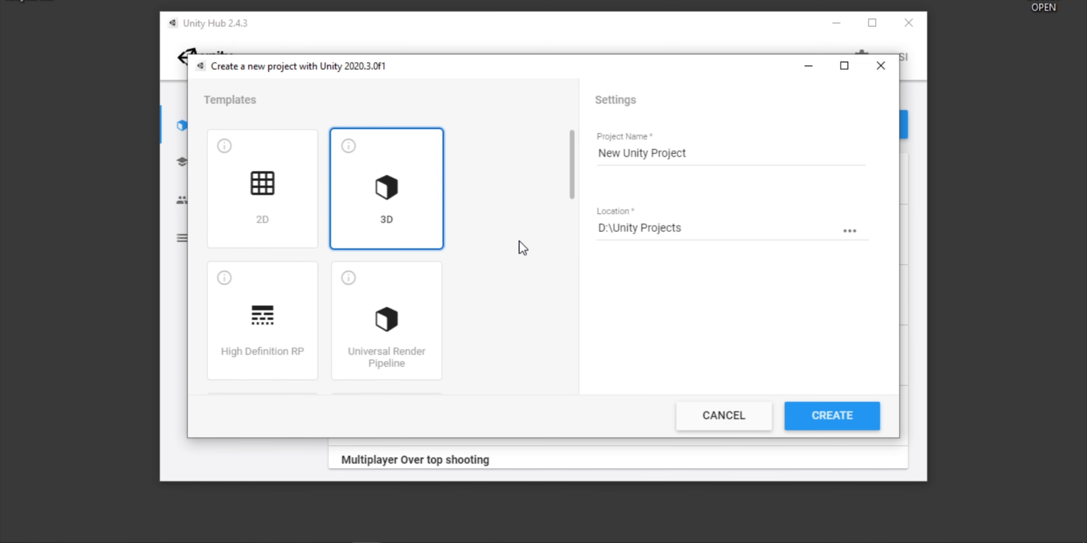
Choose the 2D template for the new project and name the project "2D platfromer".
click(286, 244)
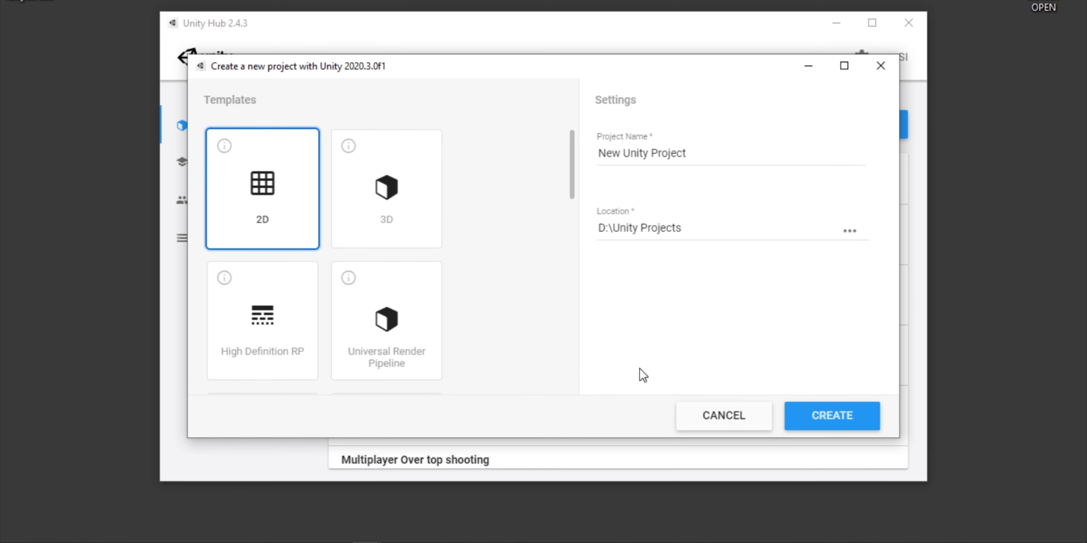
mouse_move(733, 158)
mouse_down()
mouse_move(458, 161)
mouse_move(752, 163)
mouse_move(731, 145)
mouse_up()
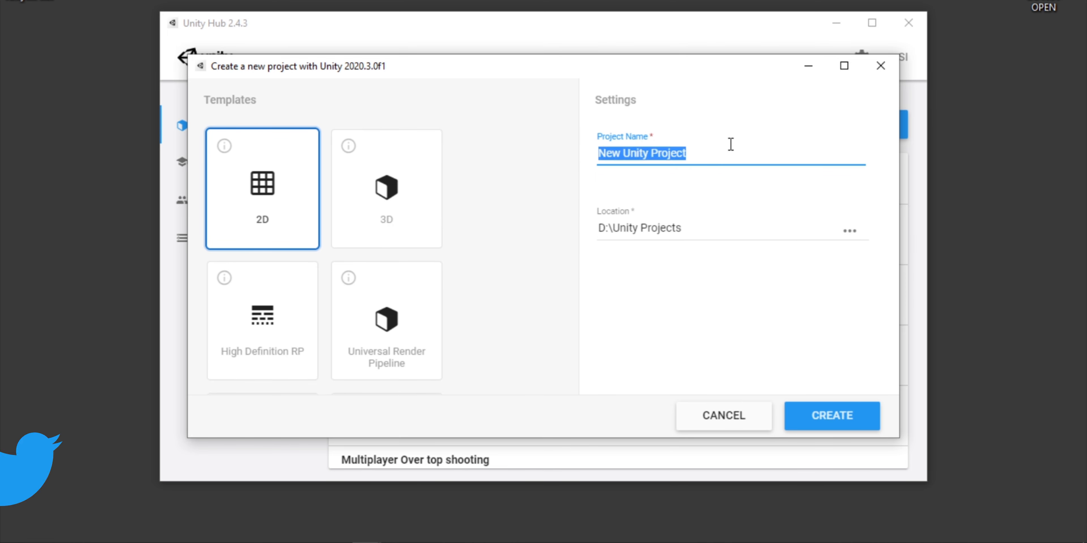
text(2D platfromer)
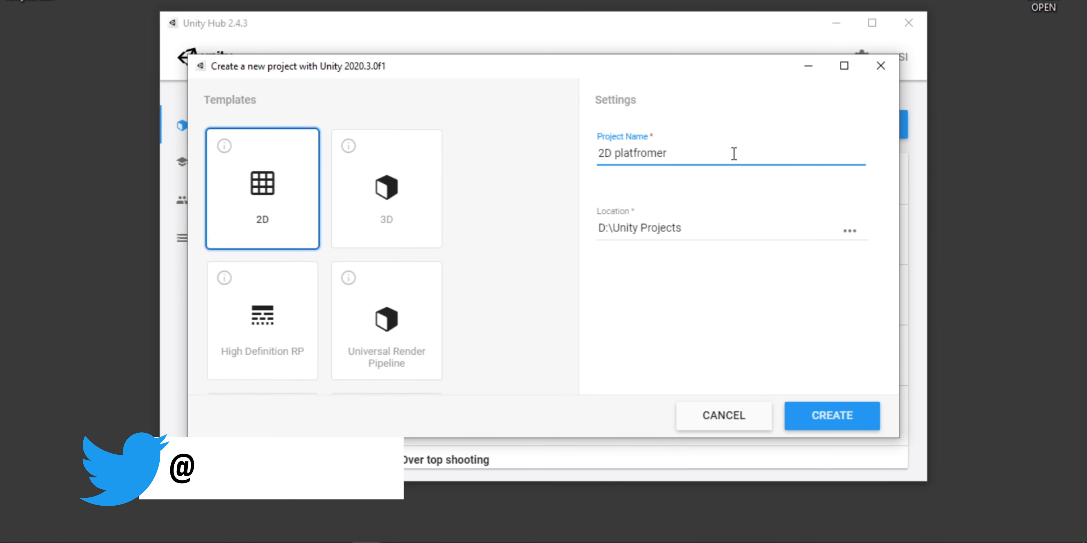
Look through the folders available as the project's save location and leave the location at D:\Unity Projects.
click(850, 234)
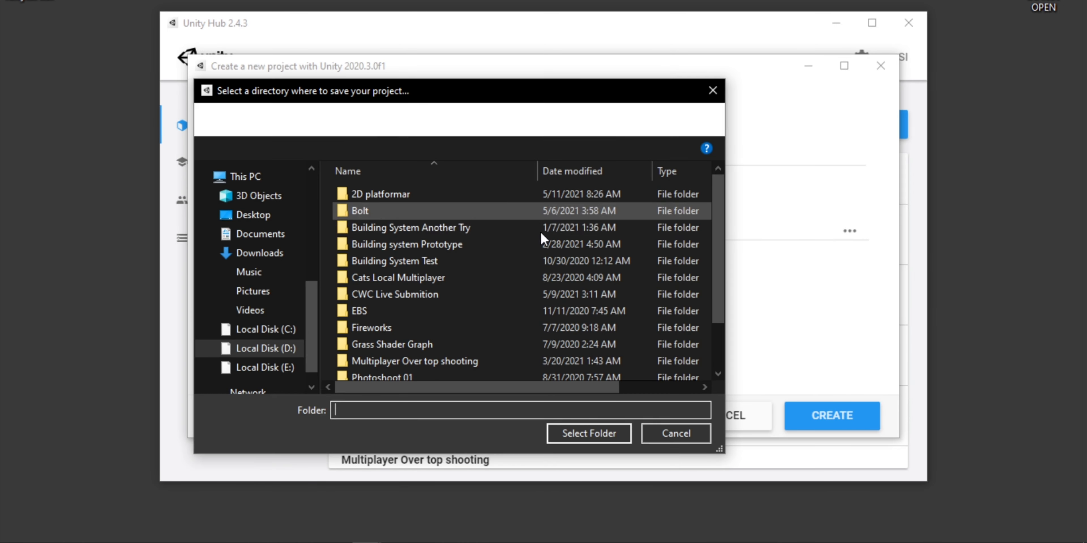
scroll(522, 235, down, 1)
scroll(521, 235, up, 1)
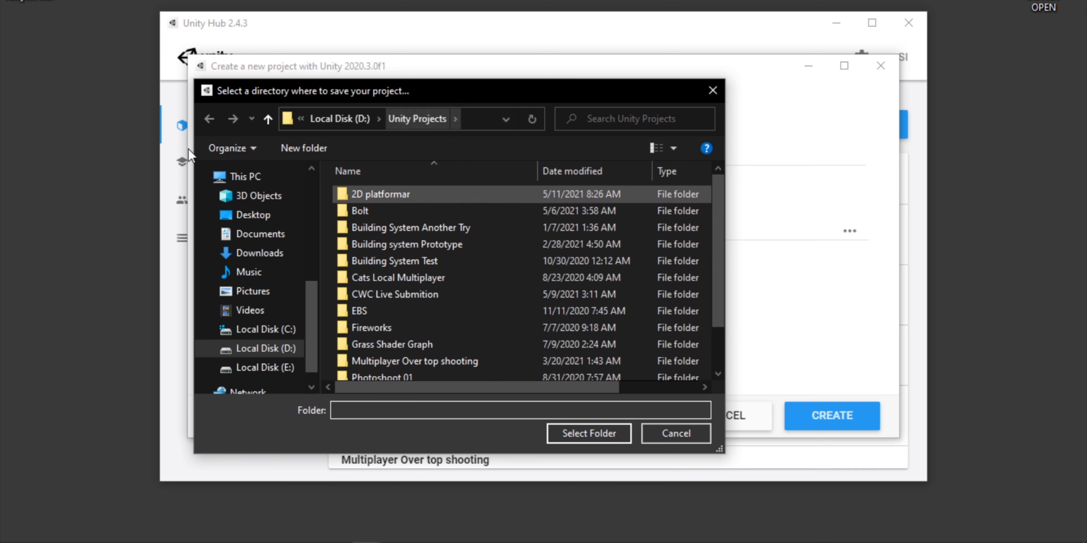
scroll(260, 286, up, 1)
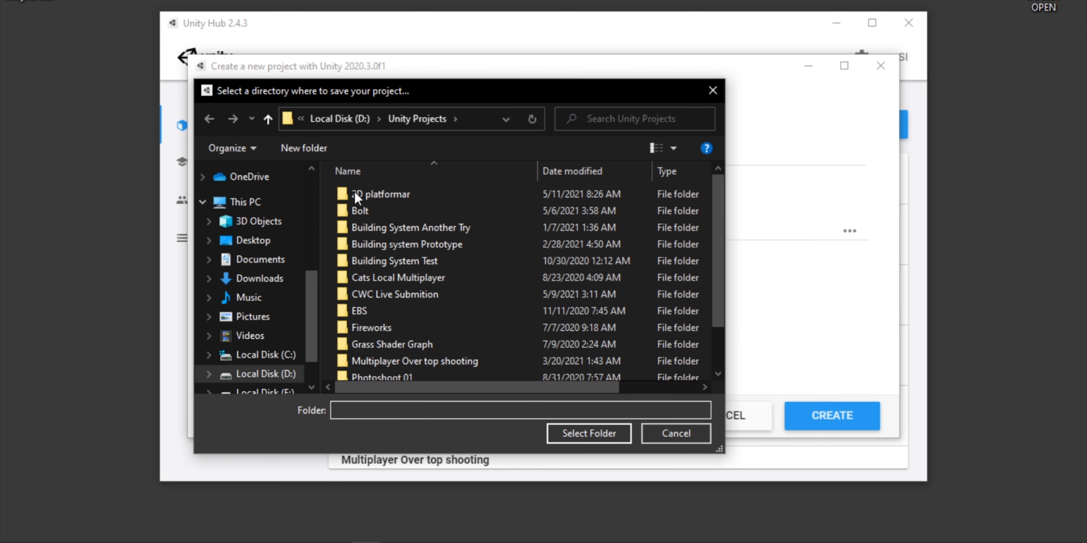
click(722, 92)
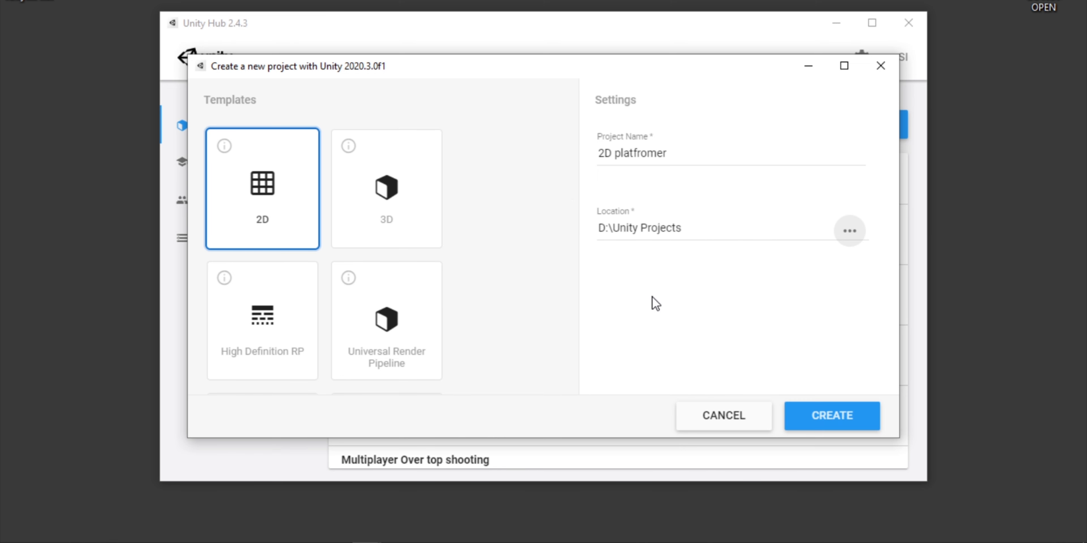
Create the 2D project, dismiss the Unity Editor Update Check and maximize the editor window.
click(807, 418)
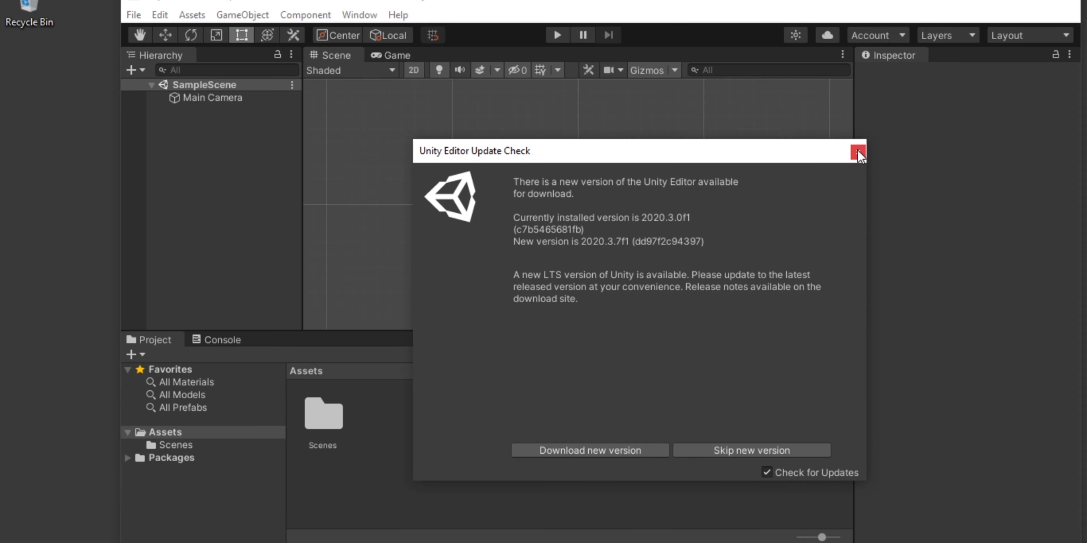
click(854, 151)
click(1028, 3)
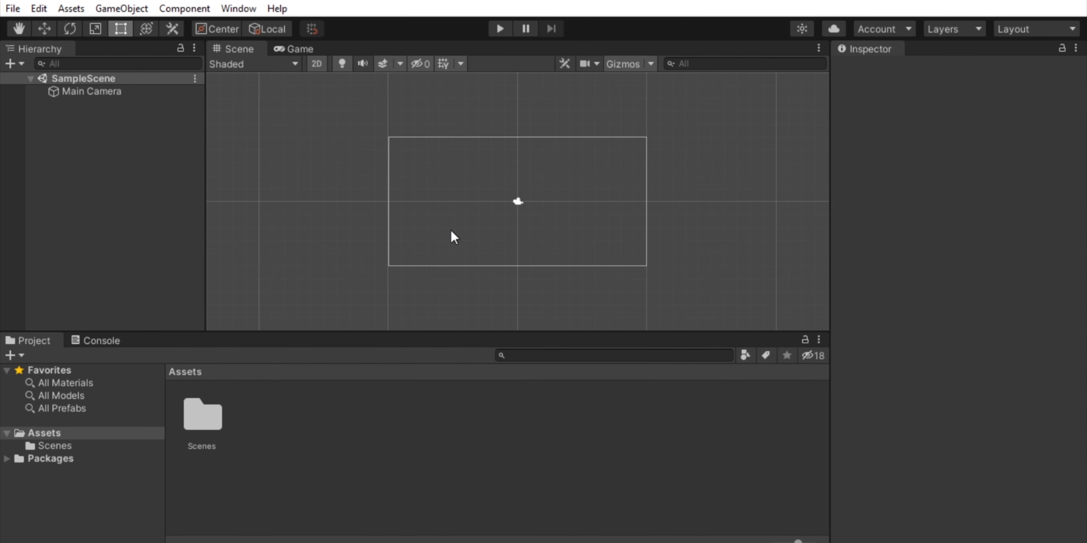
Look around the sample scene in the Scene view and check the Game view.
scroll(327, 143, down, 4)
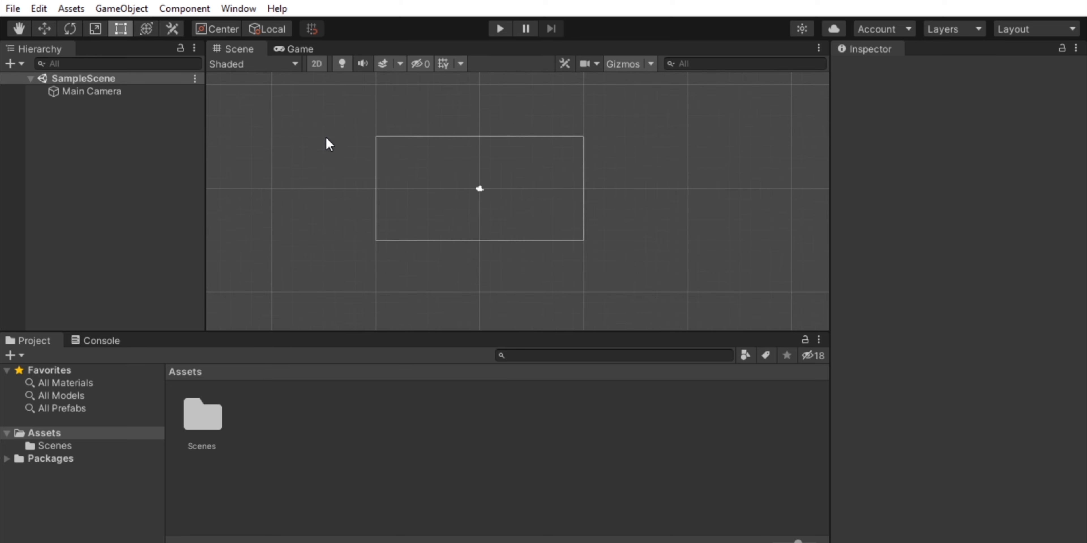
middle_drag(327, 143, 359, 121)
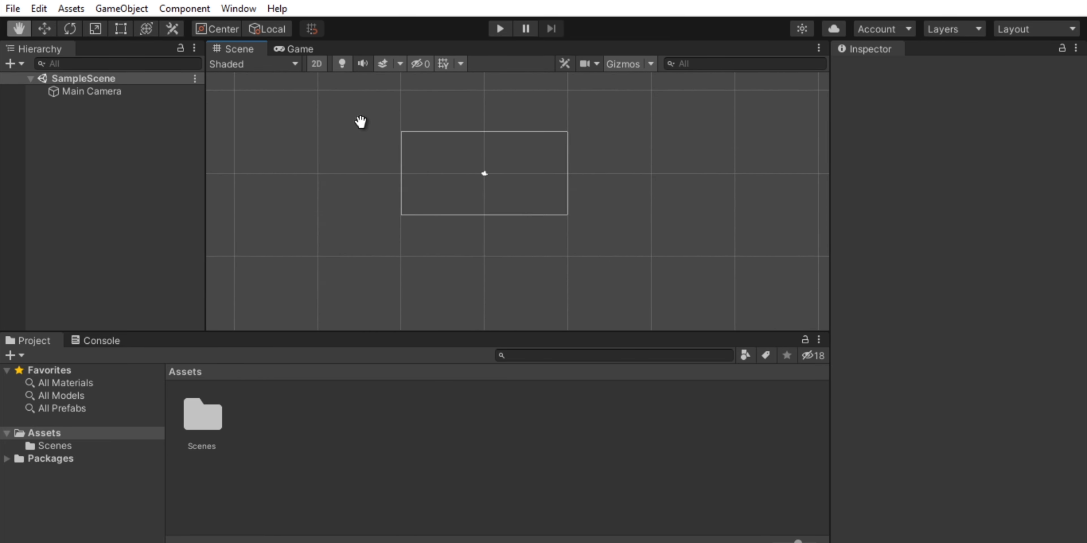
scroll(587, 112, up, 3)
click(295, 49)
click(258, 51)
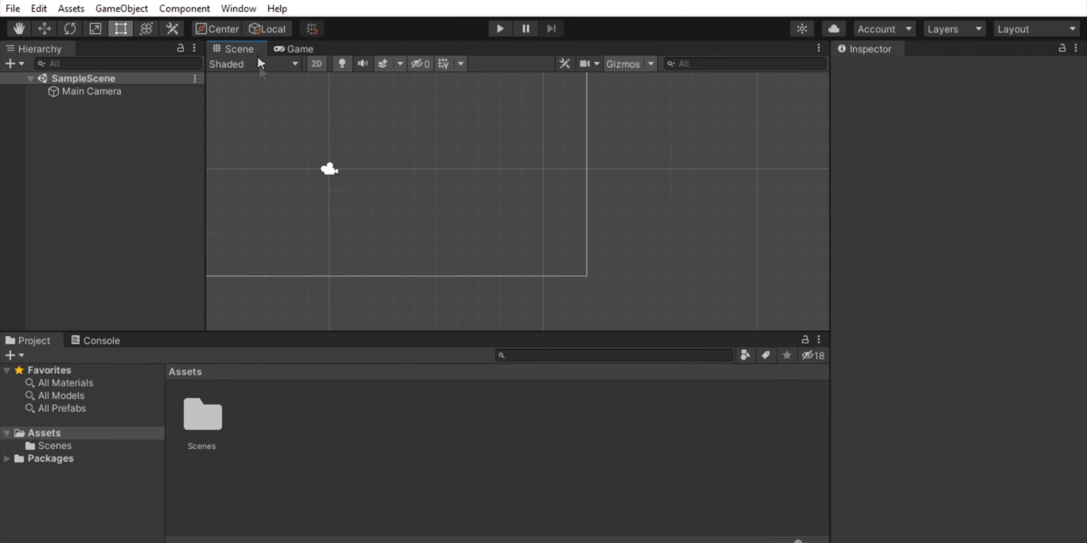
click(329, 169)
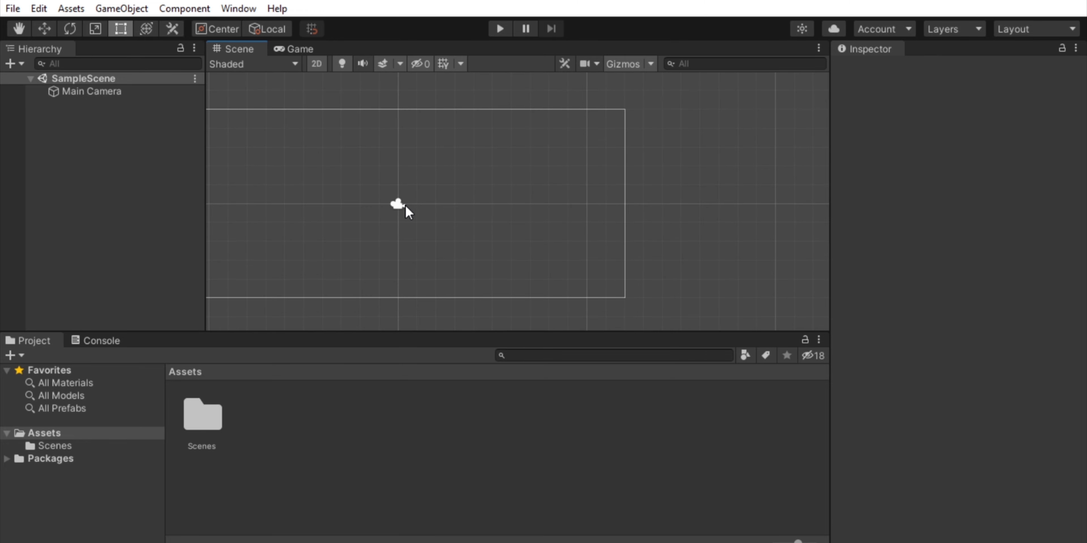
Select the Main Camera and dock the Game view beside the Scene view.
click(405, 203)
drag(295, 49, 637, 190)
middle_drag(418, 174, 518, 177)
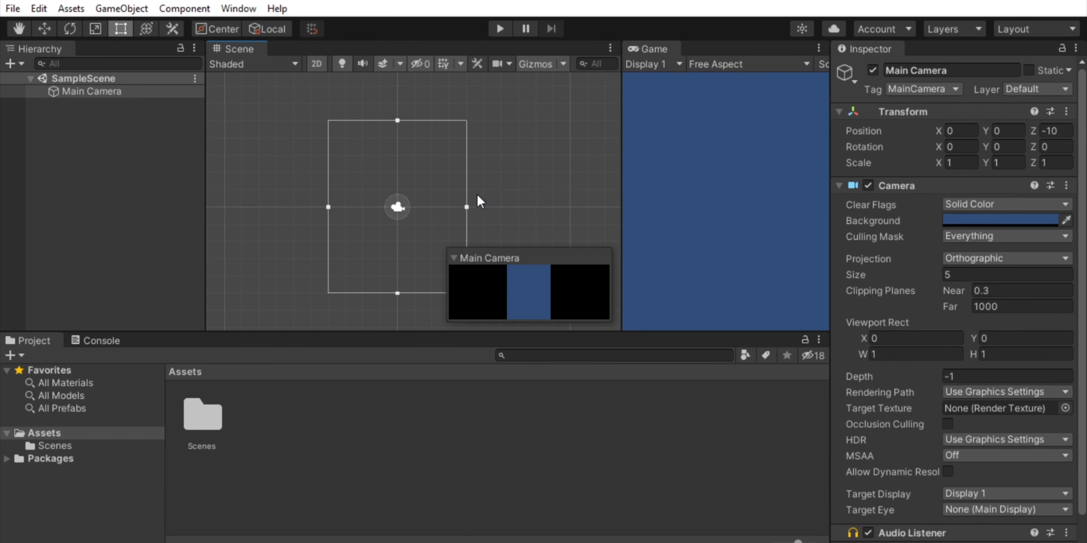
middle_drag(466, 197, 461, 170)
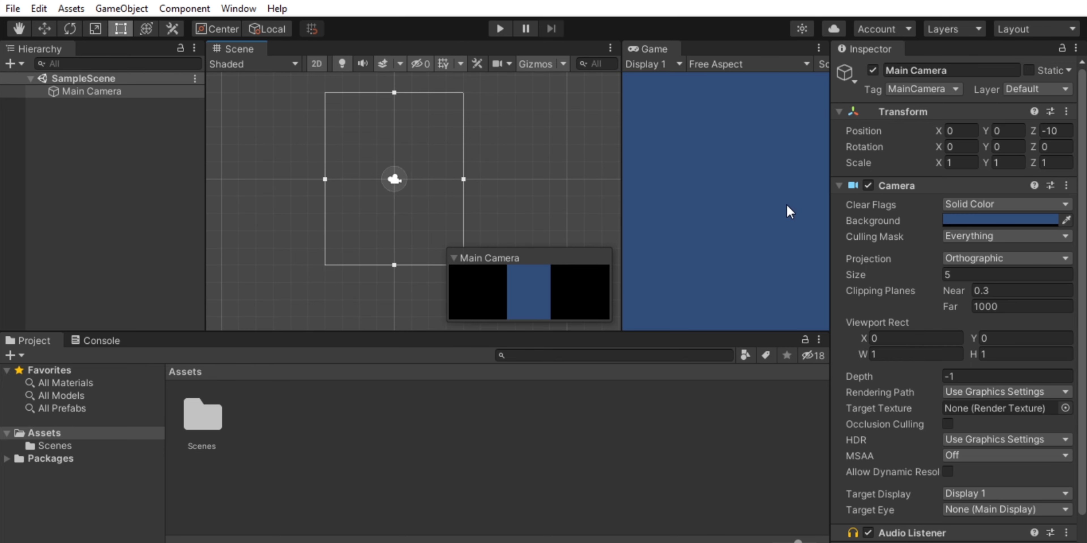
Rearrange the editor windows with the Console under the Hierarchy, the Game view above the Project window and the Inspector floating.
drag(30, 343, 79, 250)
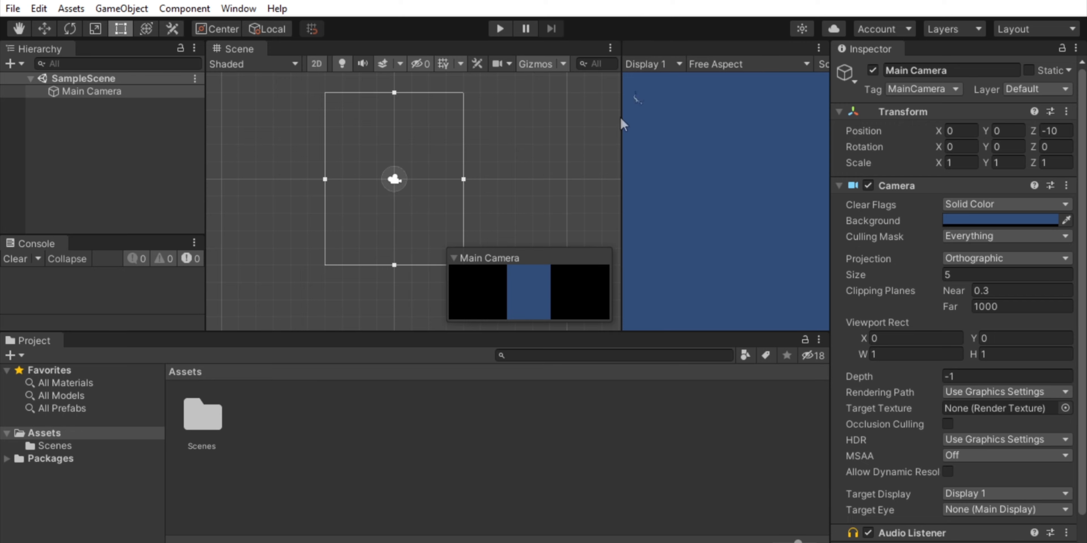
drag(663, 49, 549, 359)
drag(886, 55, 482, 482)
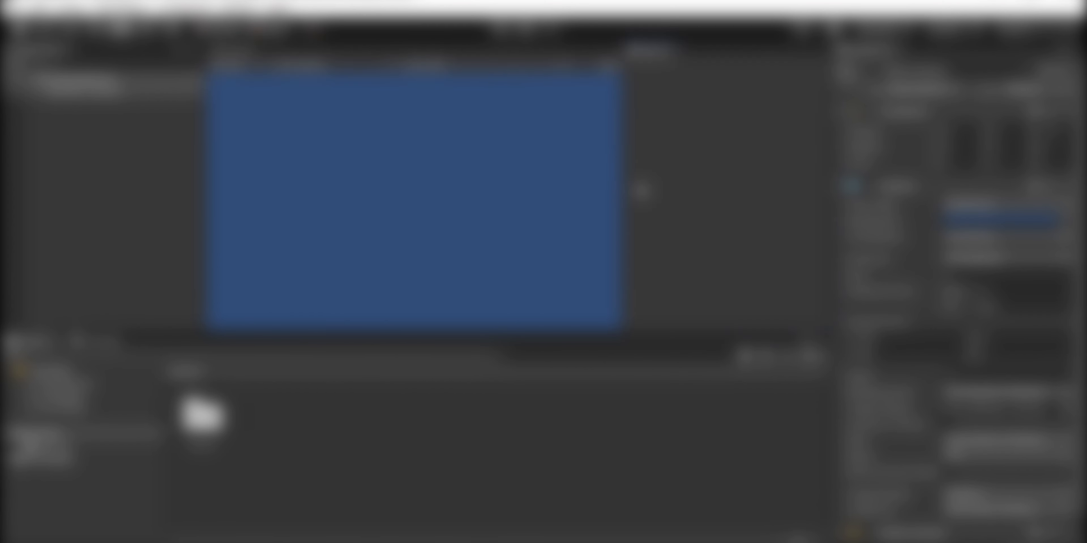
drag(641, 190, 641, 191)
scroll(350, 204, down, 2)
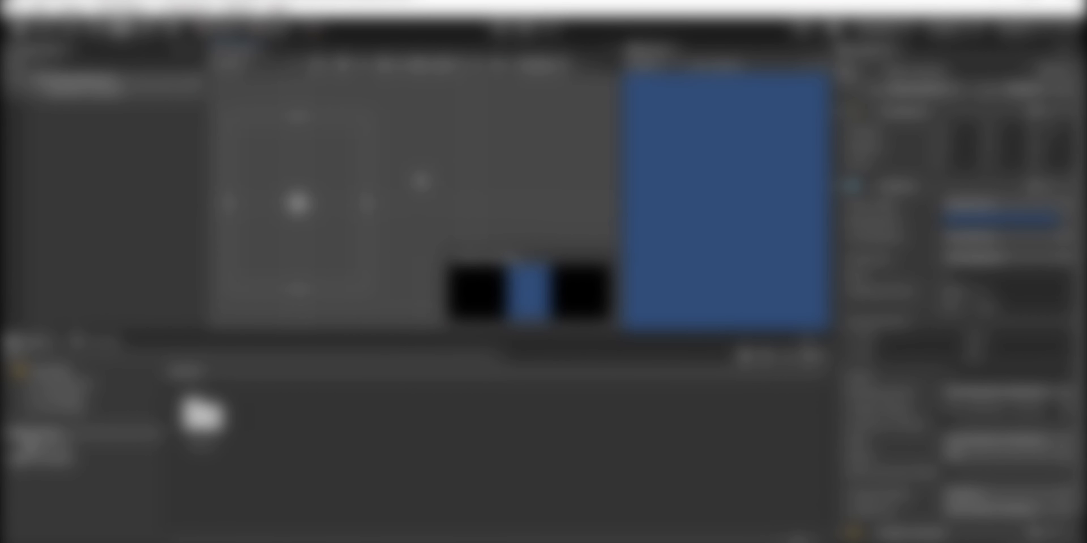
middle_drag(442, 181, 541, 183)
middle_drag(480, 201, 476, 173)
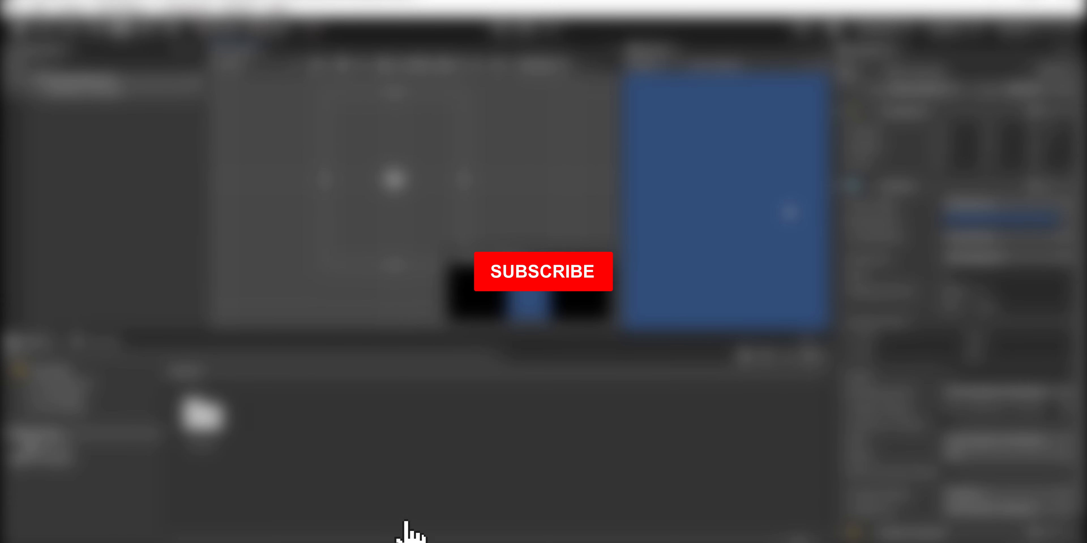
drag(29, 340, 83, 253)
drag(646, 52, 540, 371)
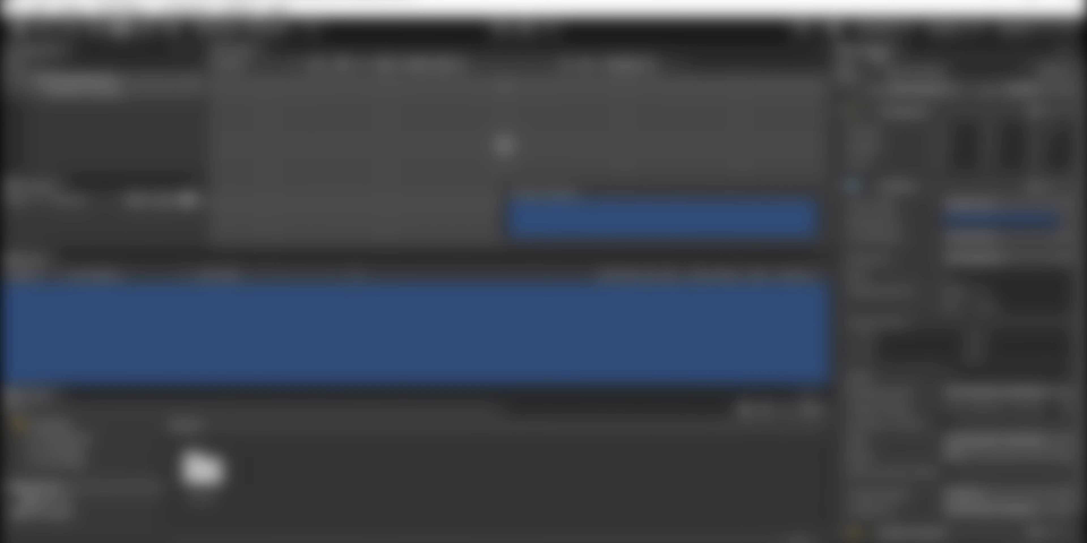
drag(884, 52, 485, 484)
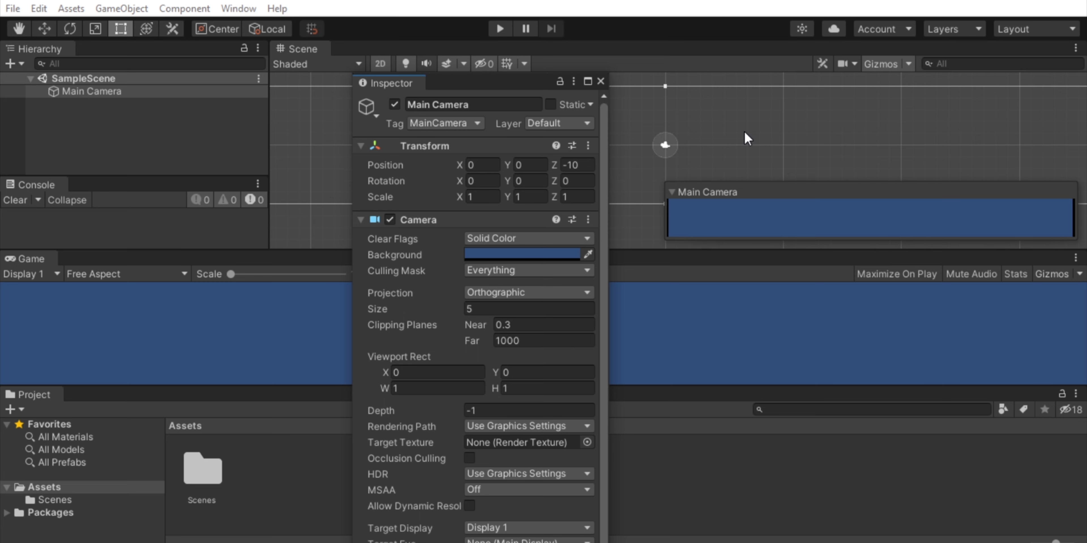
Restore the editor's Default window layout.
click(1031, 29)
click(1009, 87)
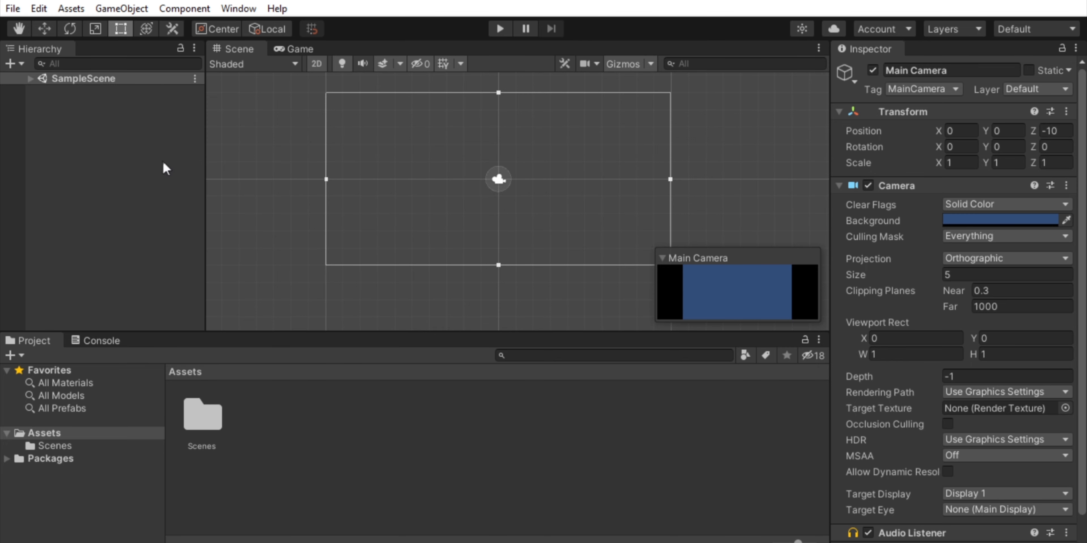
Deselect the Main Camera and explore zooming and panning in the 2D Scene view with the Hand tool.
scroll(459, 161, down, 2)
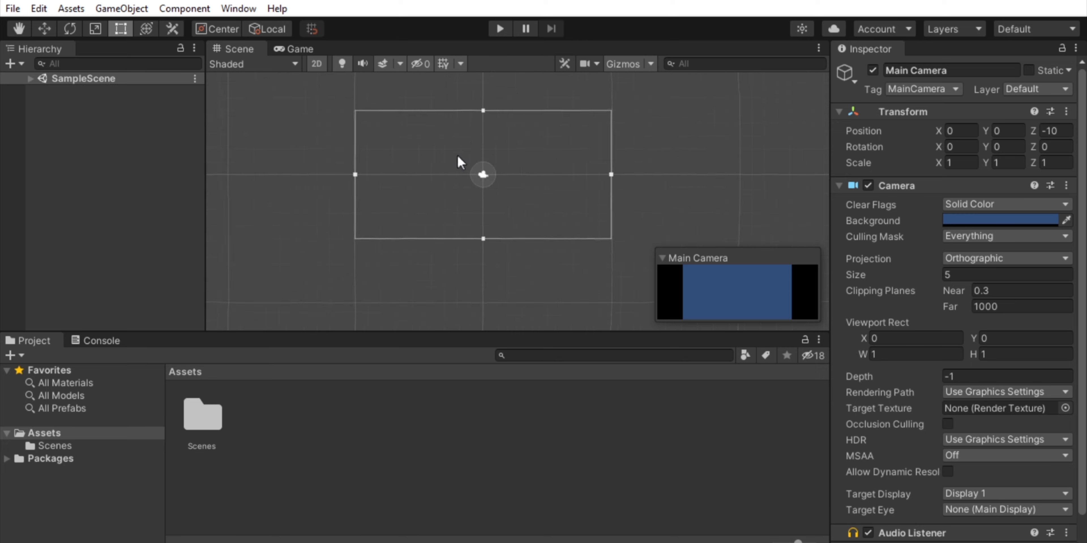
scroll(473, 161, up, 2)
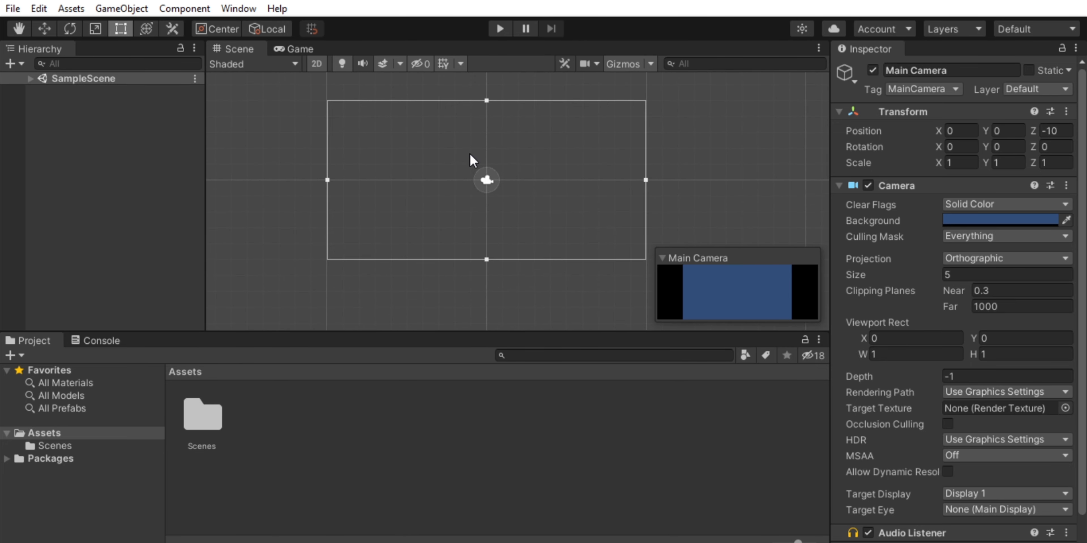
scroll(572, 151, down, 1)
click(572, 150)
key(q)
drag(572, 151, 530, 169)
middle_drag(530, 169, 531, 150)
middle_drag(506, 199, 493, 159)
Turn off 2D mode in the Scene view and orbit around the scene in perspective.
click(316, 63)
mouse_move(412, 133)
alt+mouse_down()
mouse_move(678, 132)
mouse_move(422, 151)
mouse_move(366, 104)
alt+mouse_up()
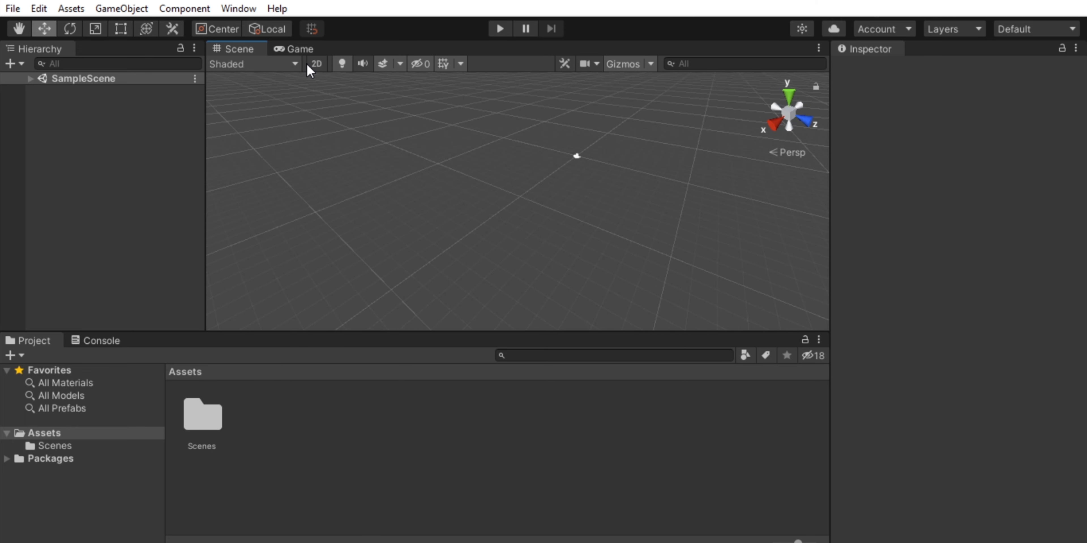
Switch the Scene view back to 2D mode and add a Square sprite object to the scene.
click(320, 64)
middle_drag(403, 182, 463, 126)
right_click(118, 142)
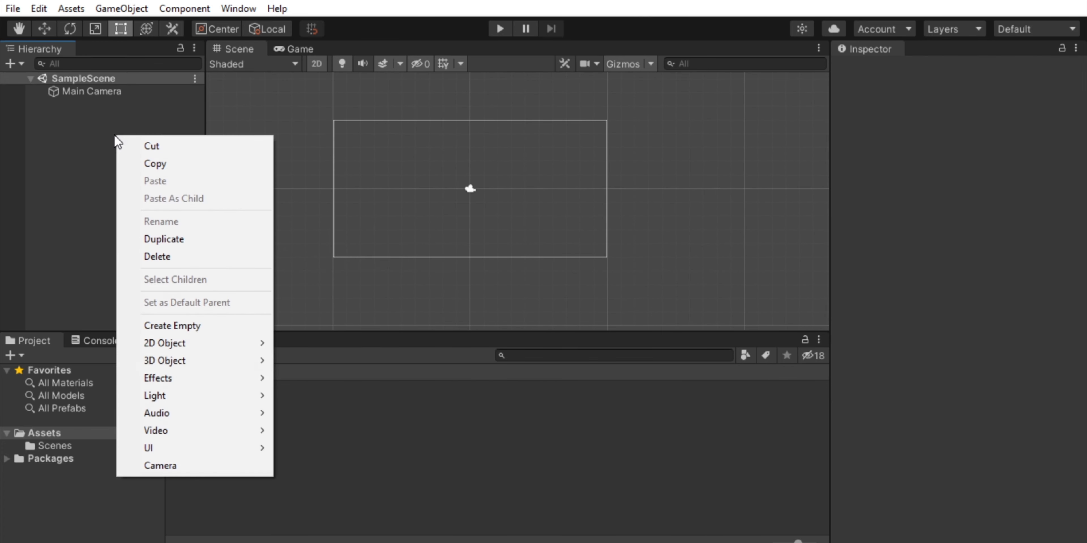
click(408, 249)
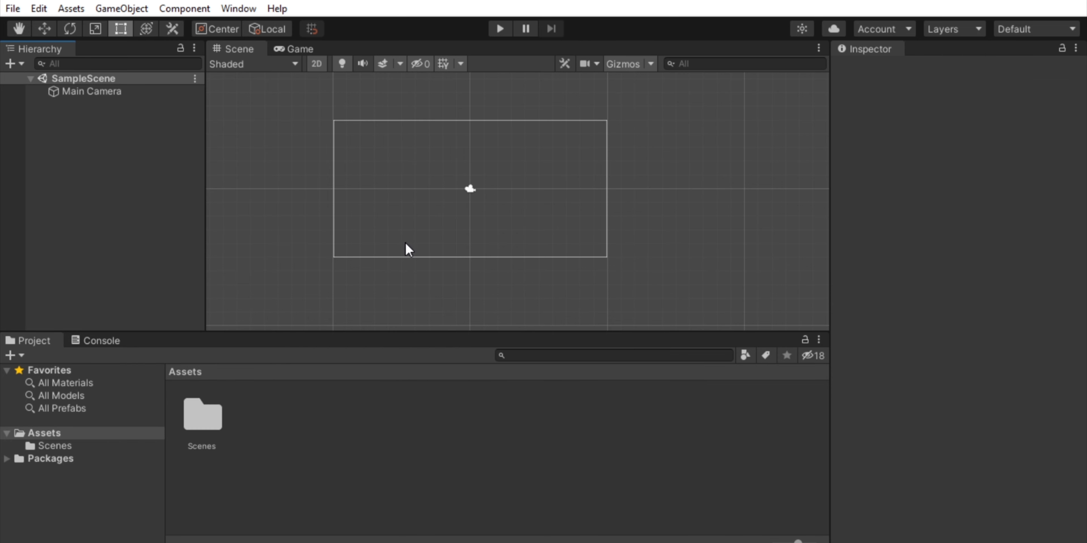
Preview the square in the Game view, return to the Scene view and clear the selection.
key(ctrl+2)
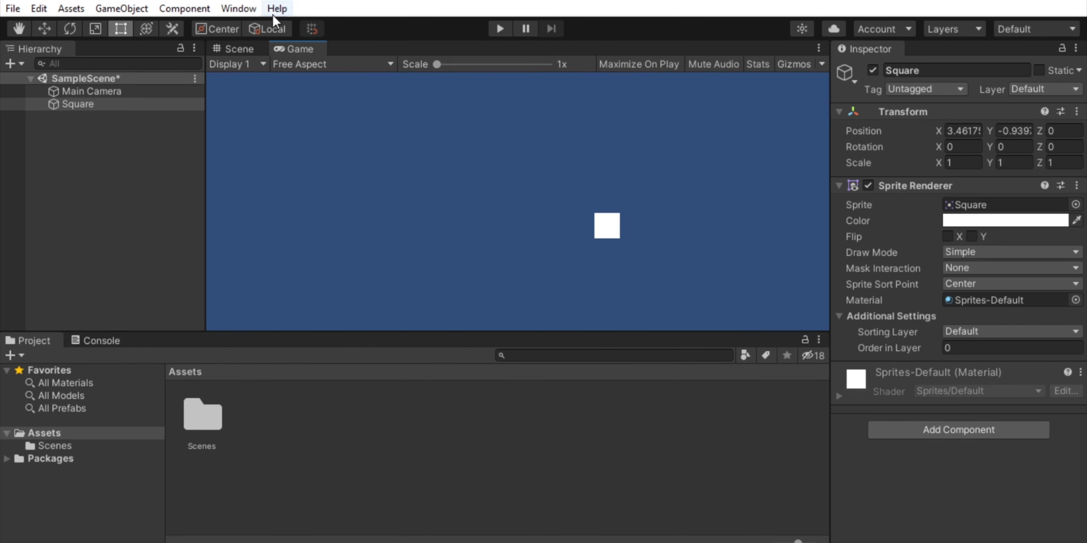
click(249, 48)
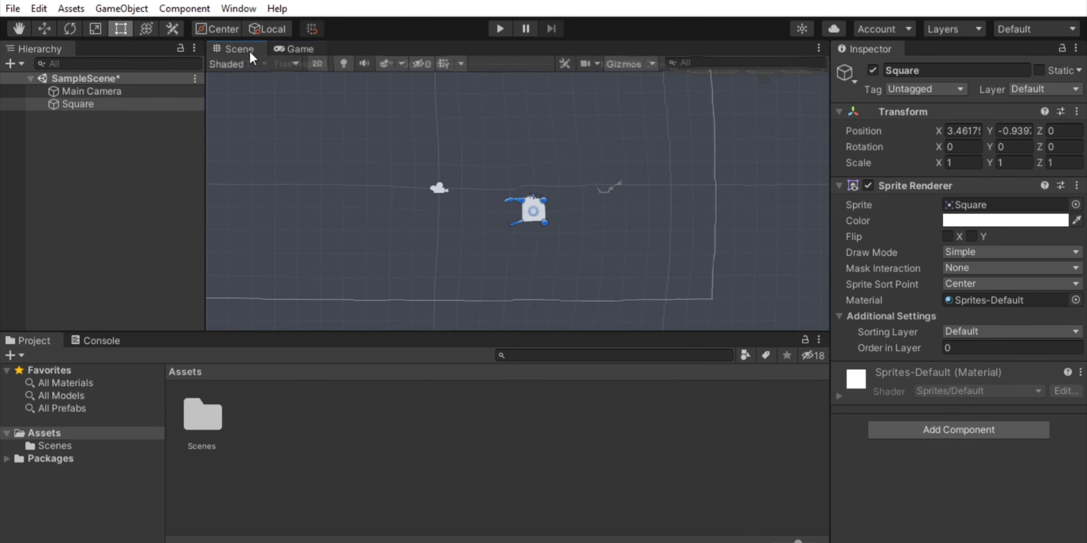
click(105, 175)
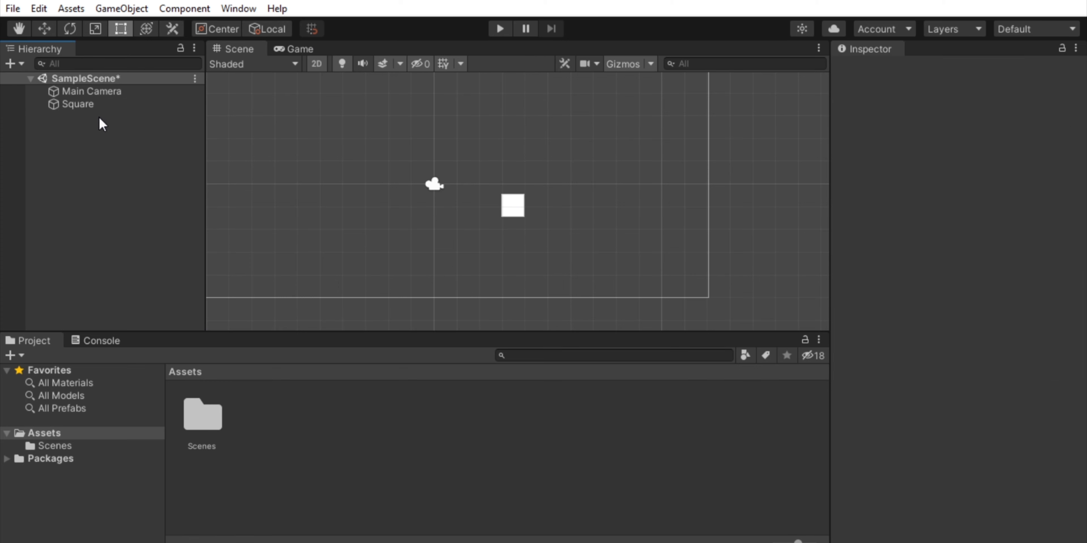
Select the square in the Scene view and move it to X position 7.61.
click(520, 207)
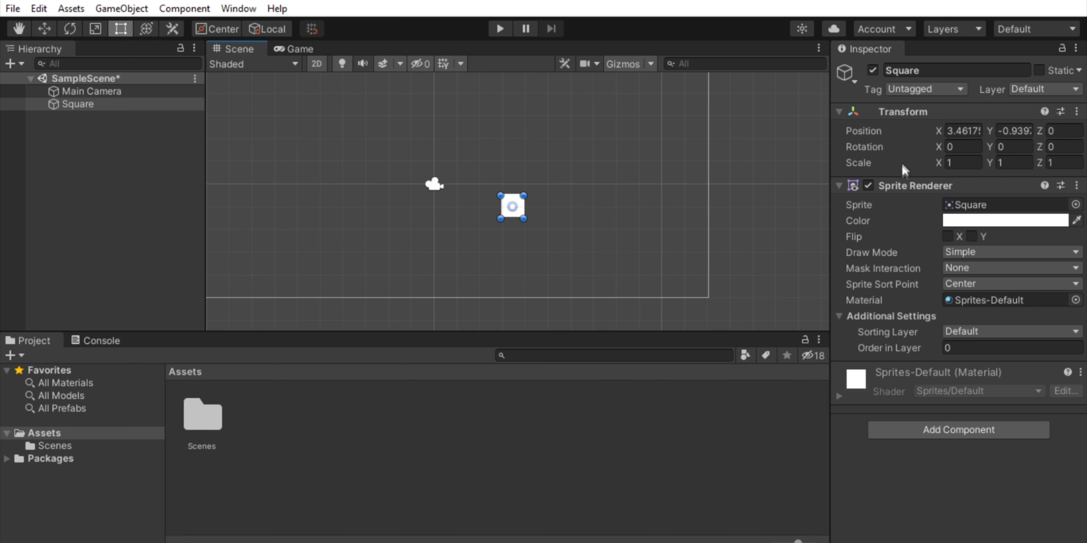
drag(938, 132, 1033, 155)
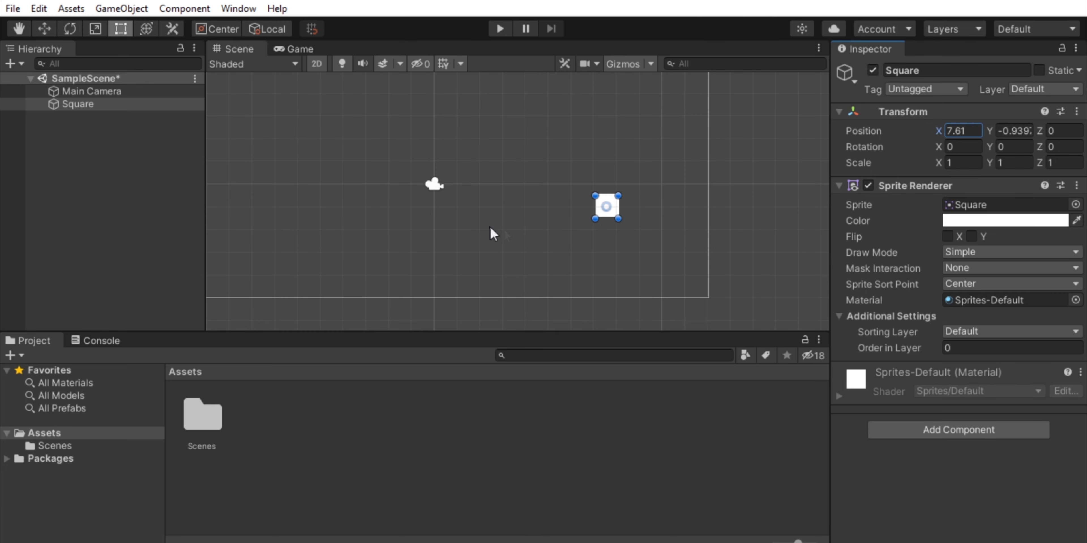
scroll(442, 213, down, 10)
scroll(443, 213, up, 10)
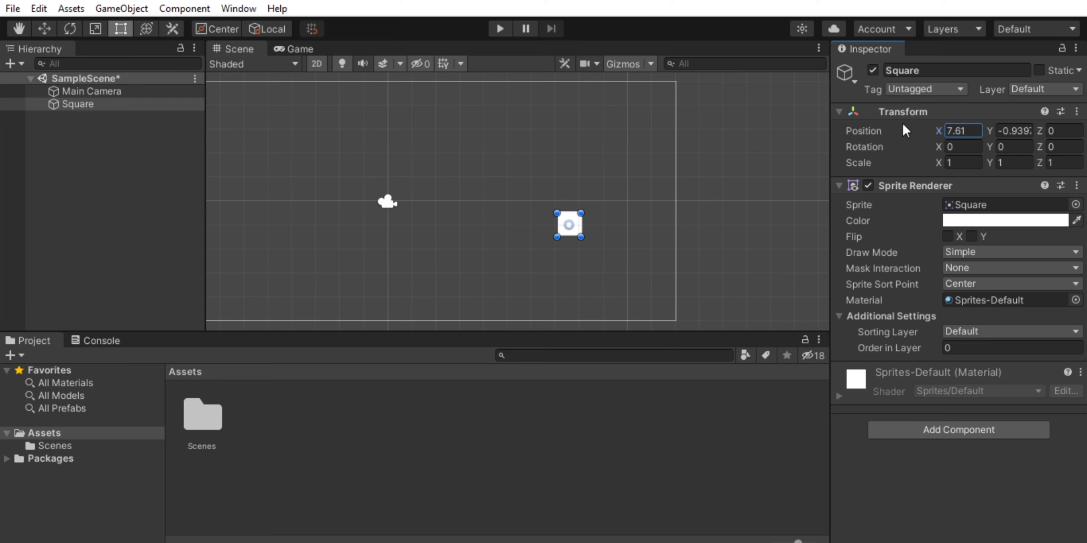
Reset the square's Transform component and check its placement in the Game view before returning to the Scene view.
right_click(905, 114)
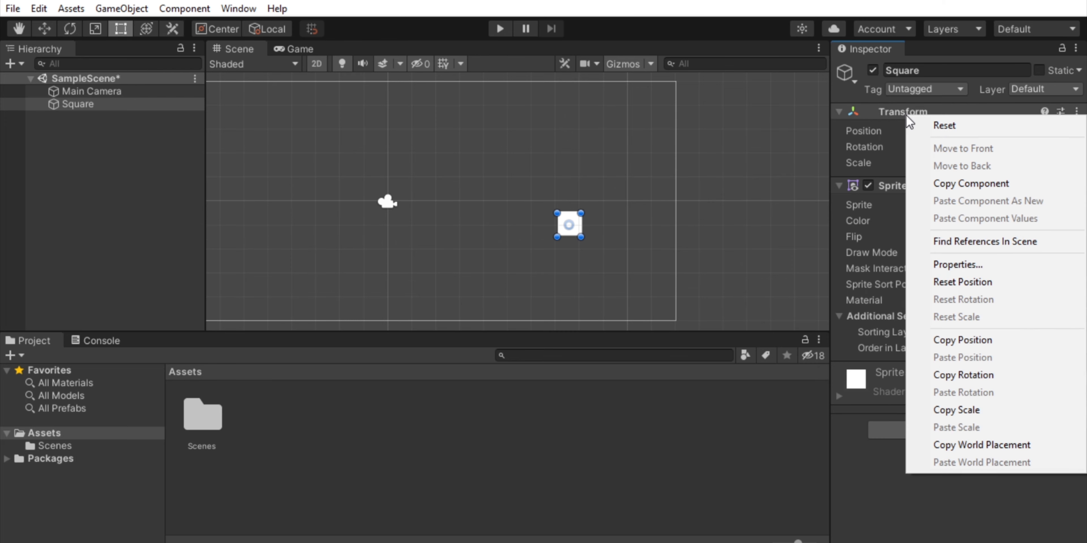
click(943, 125)
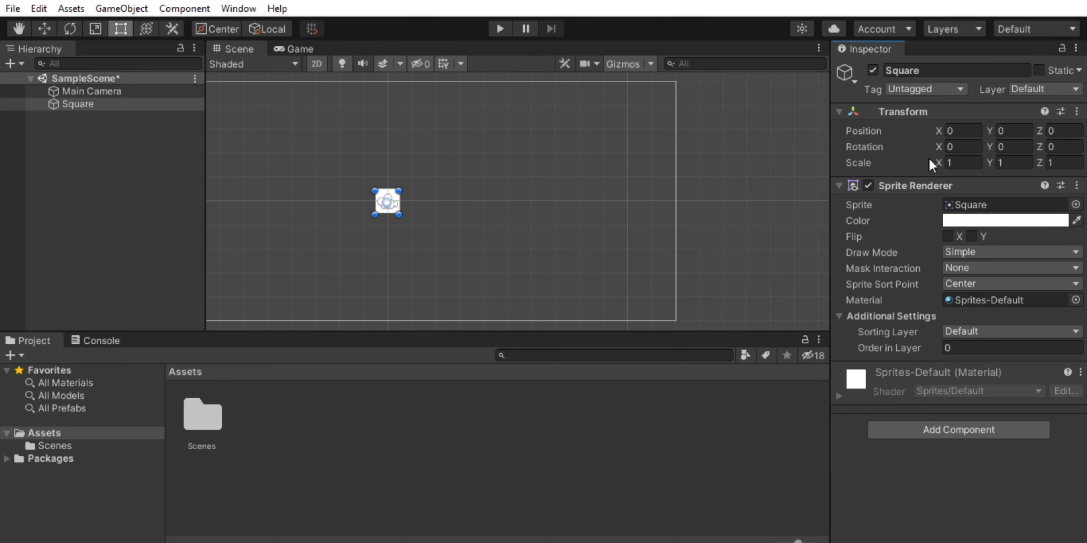
scroll(470, 164, down, 2)
middle_drag(478, 166, 524, 140)
click(295, 49)
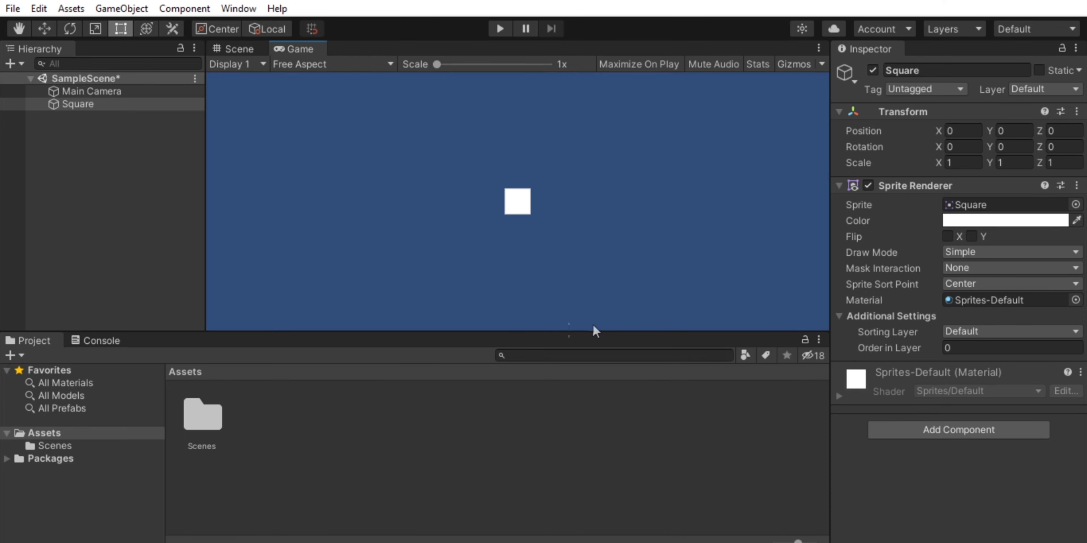
click(232, 50)
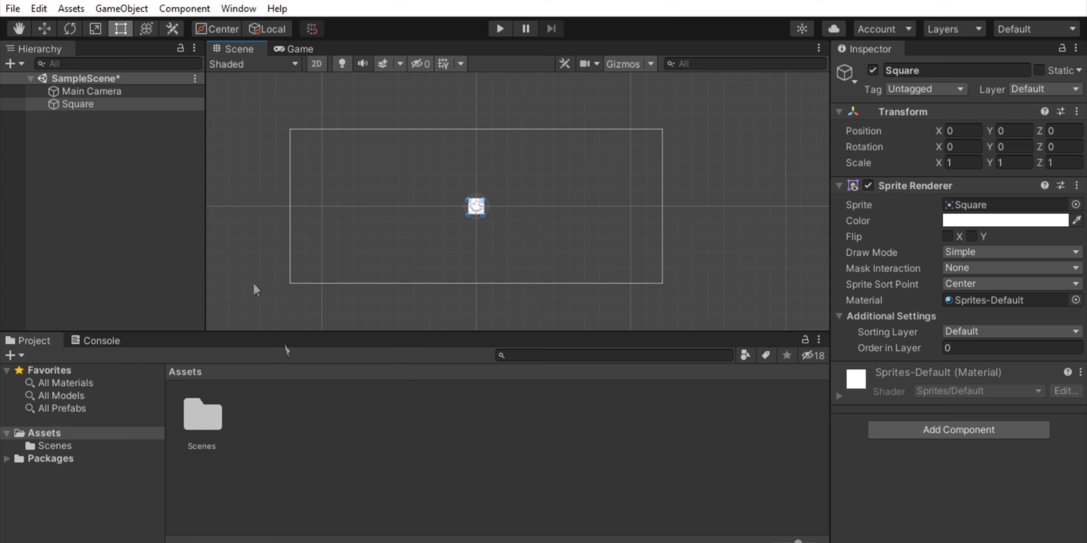
Look at the Scenes folder in the project's assets and at the Console, and return to the Project window.
double_click(229, 422)
click(191, 373)
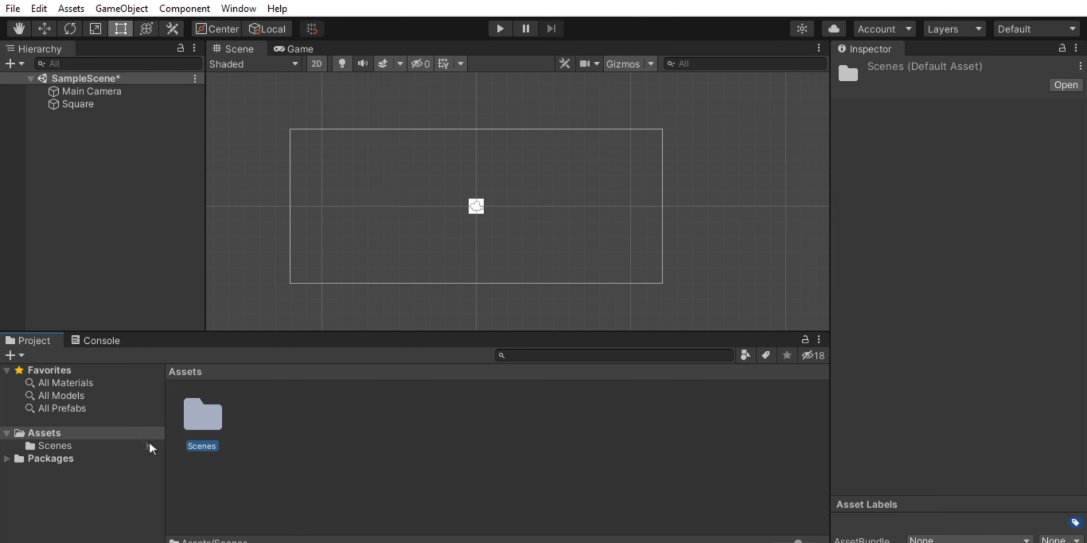
click(77, 341)
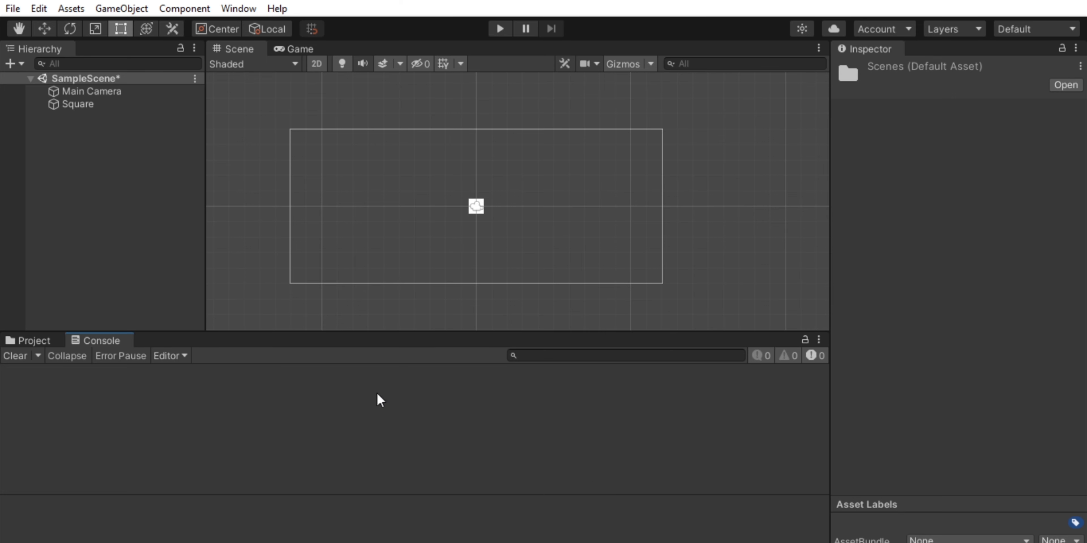
click(33, 340)
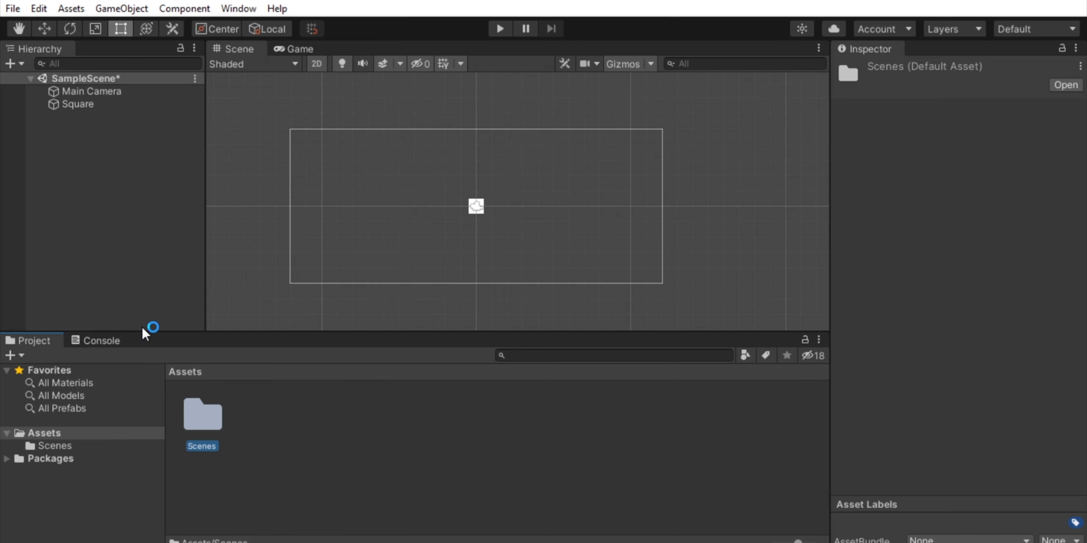
Dock the Project window below the Hierarchy and the Console below the Scene view, and look at the layout saving options.
drag(42, 338, 42, 321)
drag(42, 439, 253, 426)
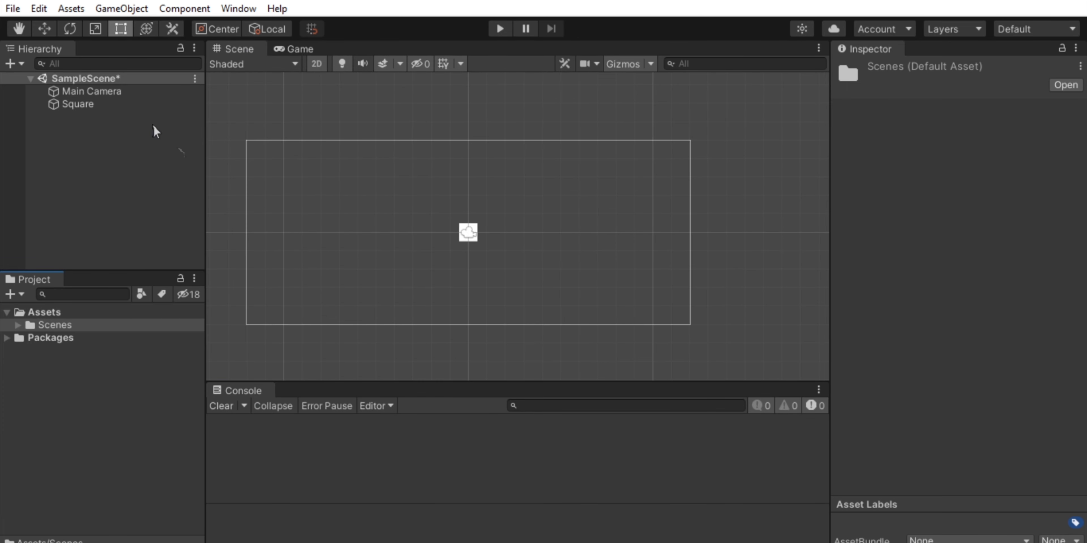
click(1021, 30)
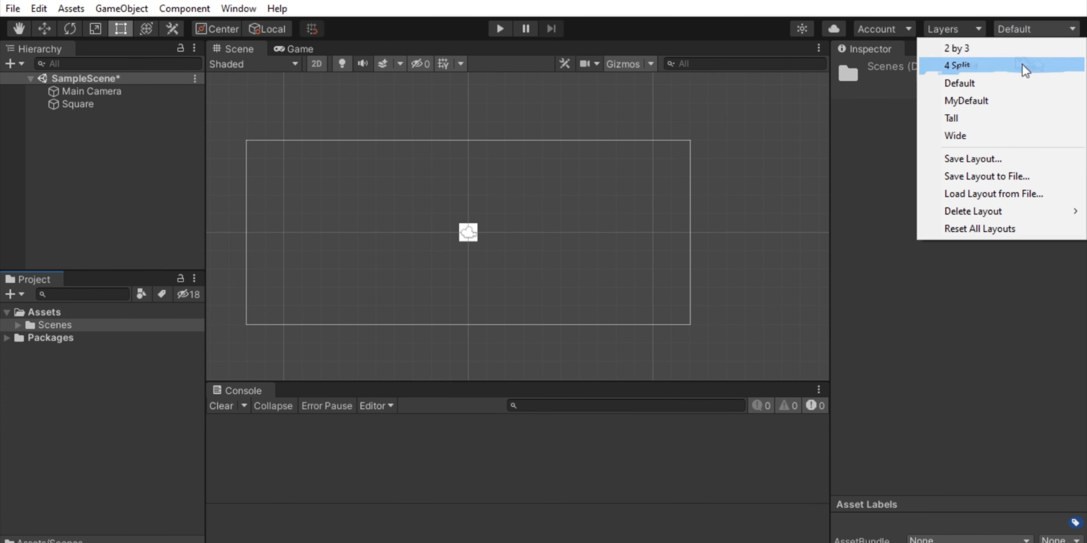
click(966, 158)
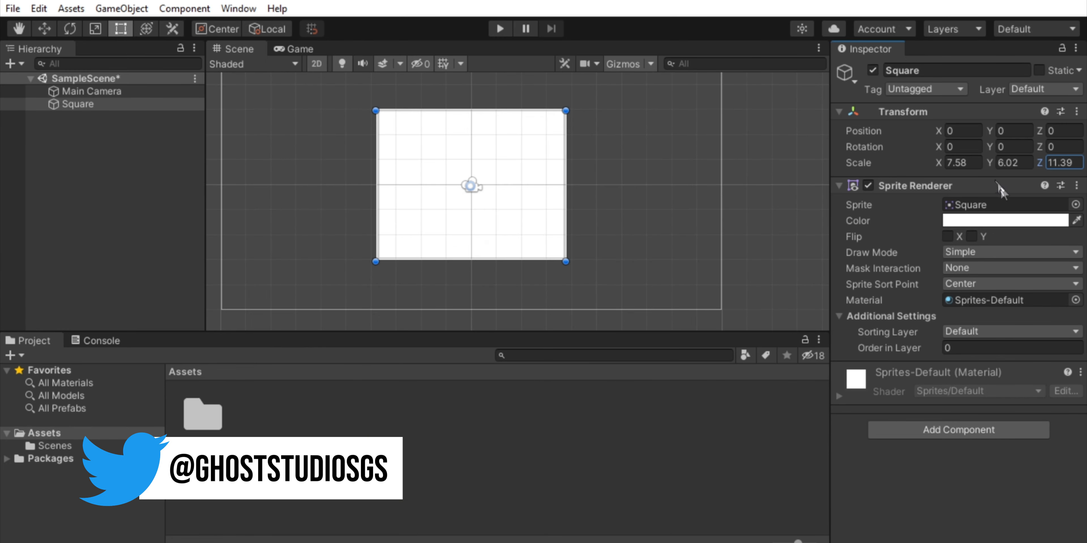
Pan the Scene view with the Hand tool and move the square to X 0.88, Y 0.44 with the Move tool.
key(q)
drag(266, 134, 338, 142)
key(w)
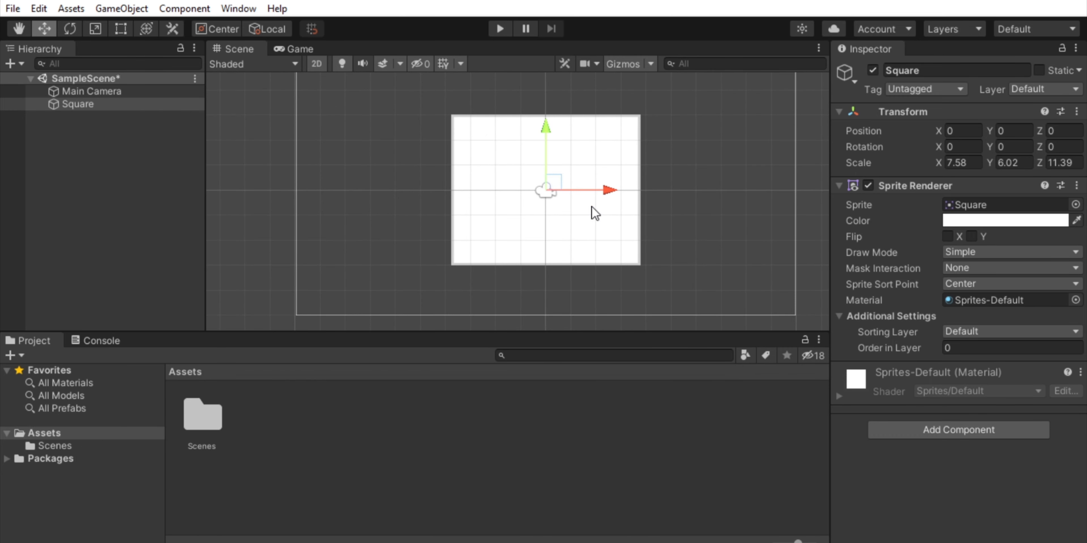
scroll(544, 186, down, 2)
drag(586, 191, 499, 195)
mouse_move(488, 133)
mouse_down()
mouse_move(479, 150)
mouse_move(485, 114)
mouse_up()
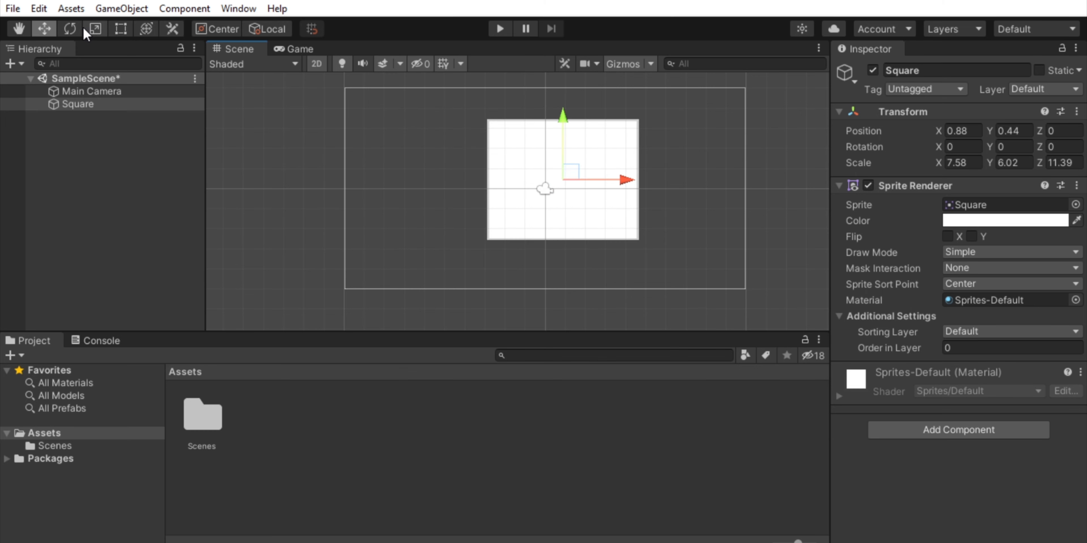
Rotate the square to about -94.3 degrees on Z and scale it down to about 2.79 in X and 3.09 in Y.
click(70, 29)
drag(632, 182, 327, 154)
click(93, 30)
click(95, 30)
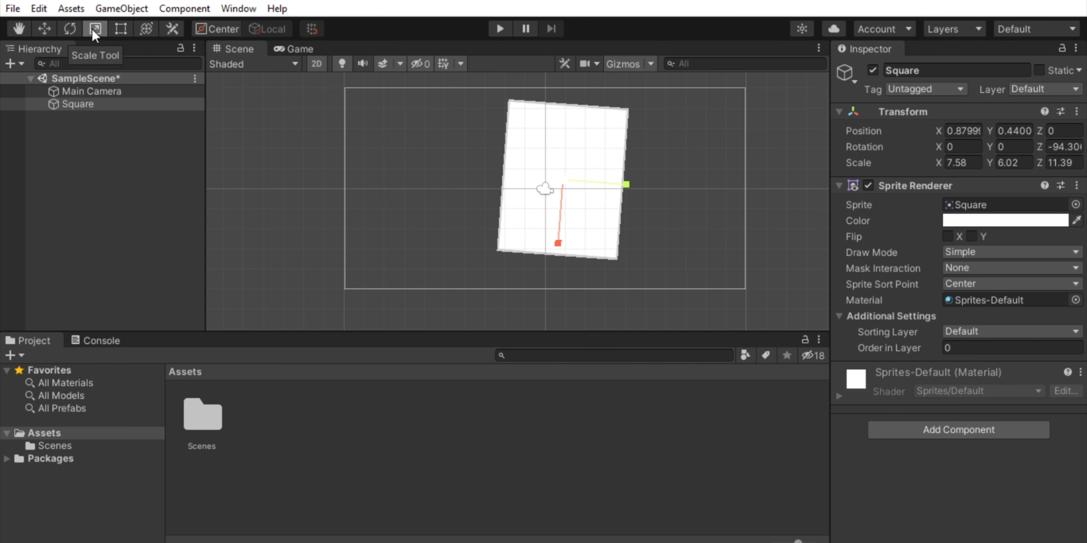
drag(626, 184, 595, 184)
drag(549, 241, 565, 204)
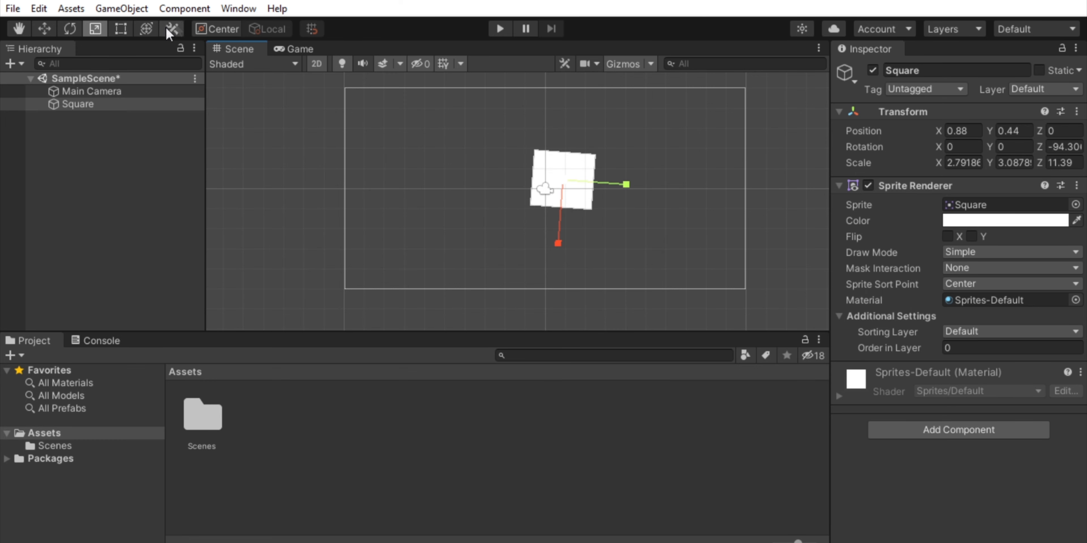
Enlarge the square with the Rect tool, and use the Transform tool for position -3.06, 1.7, Z rotation about -98.2 and X scale about 3.19.
click(122, 32)
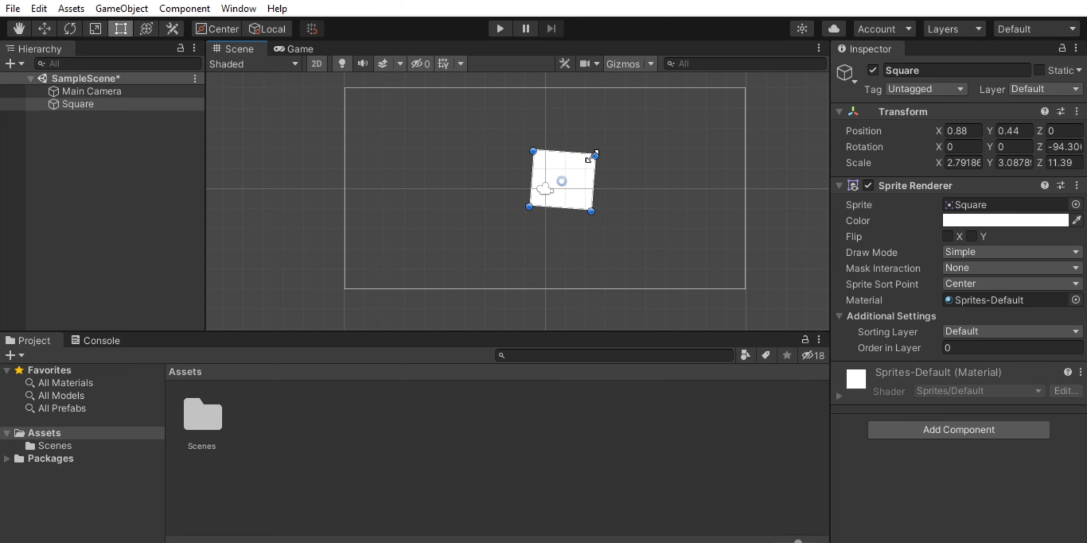
drag(592, 156, 644, 134)
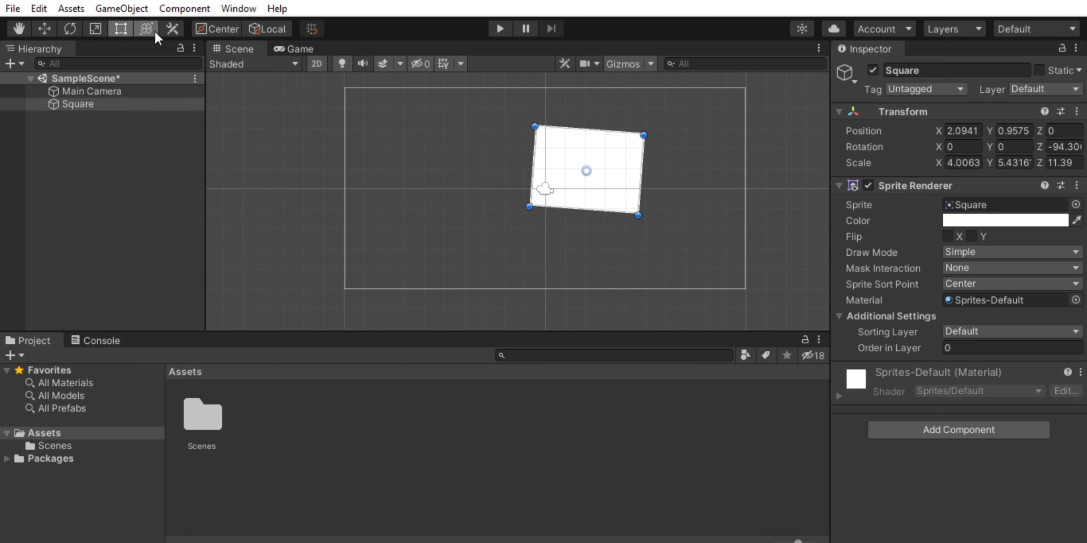
click(146, 29)
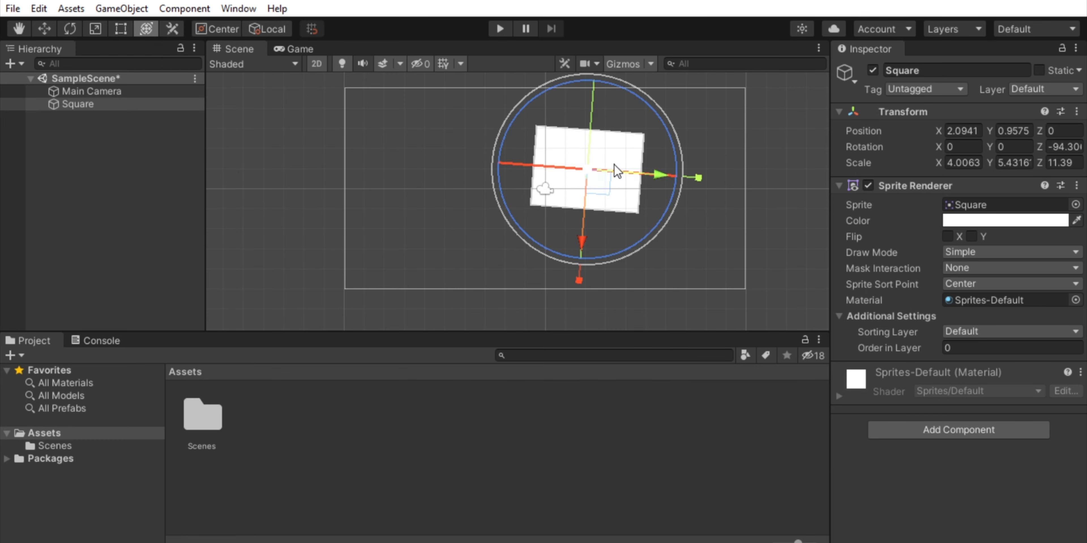
drag(617, 262, 579, 241)
drag(656, 179, 544, 171)
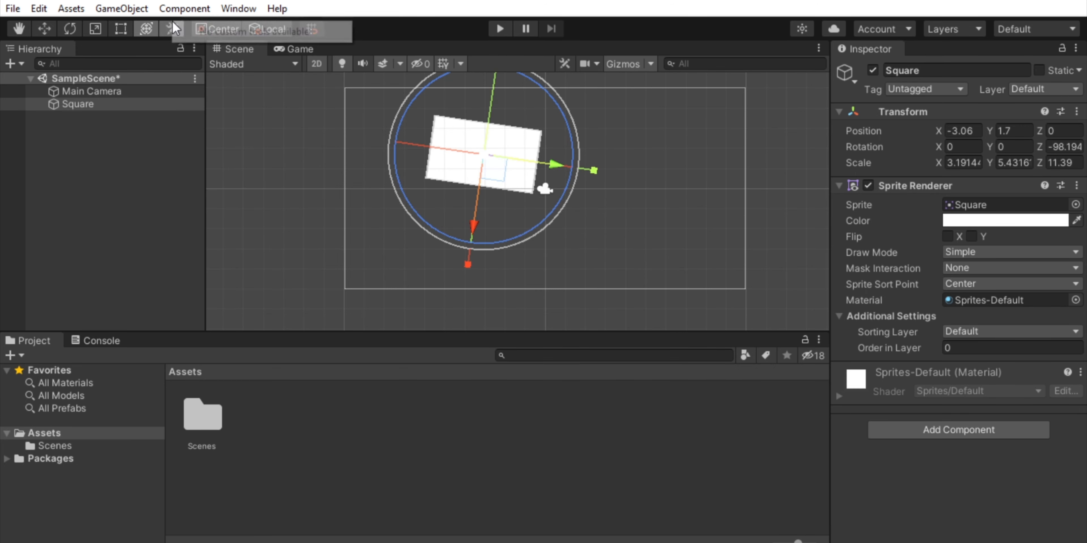
Check which custom editor tools are available with nothing selected.
click(305, 160)
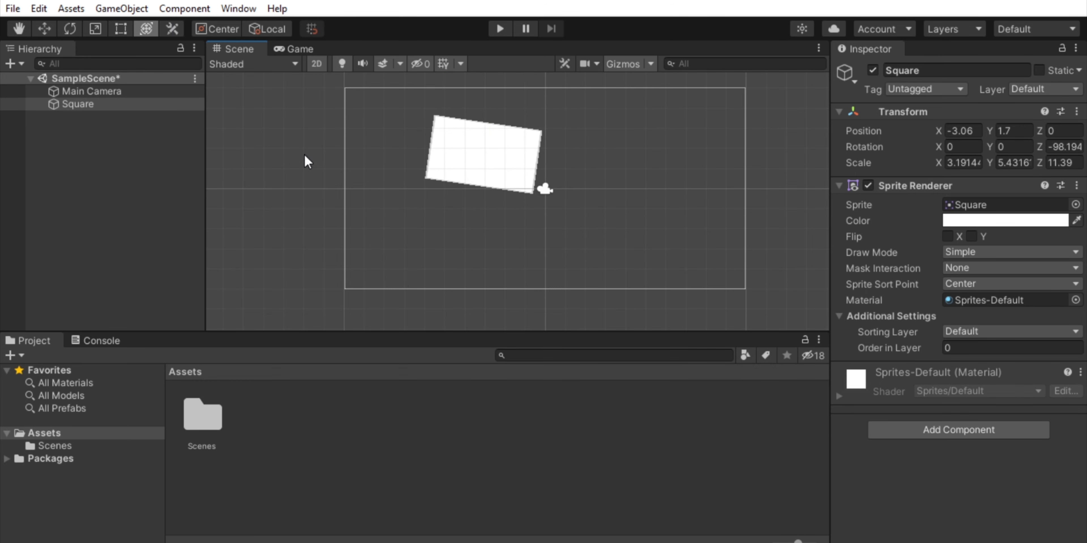
click(179, 31)
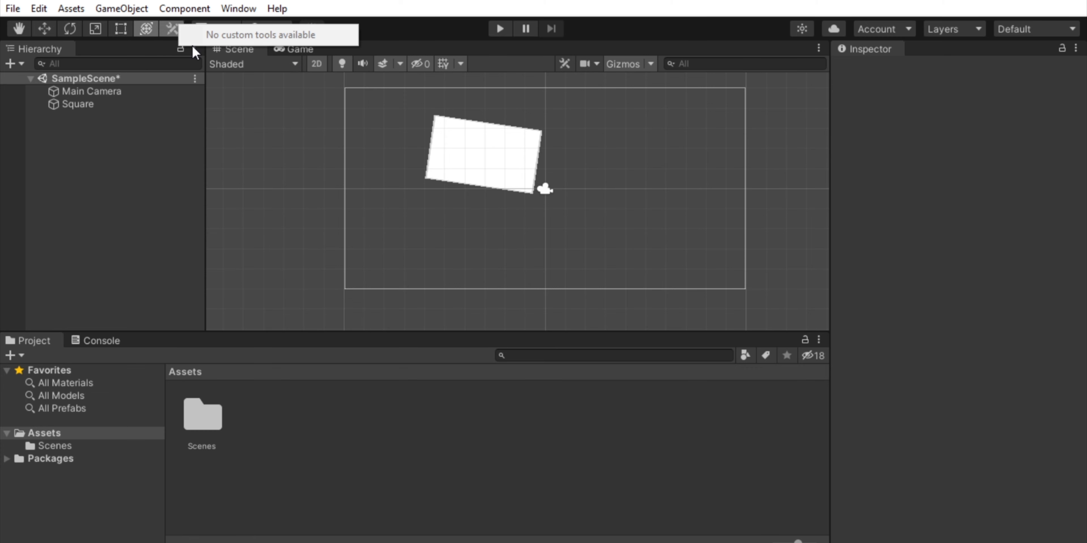
click(166, 50)
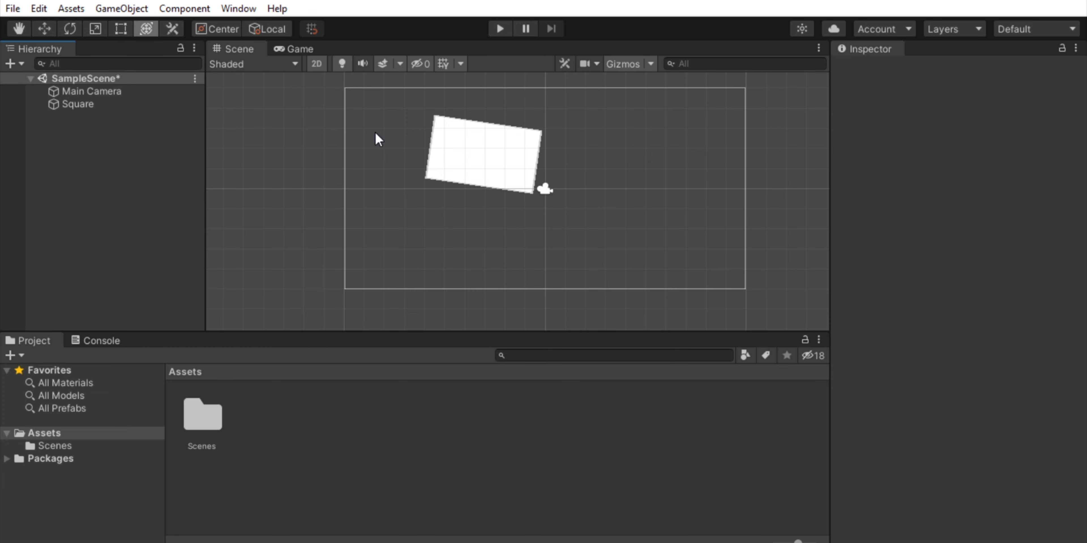
Cycle through the Hand, Move, Rotate and Scale tools and end with the Rect tool active.
key(q)
key(w)
key(q)
key(w)
key(e)
key(r)
key(t)
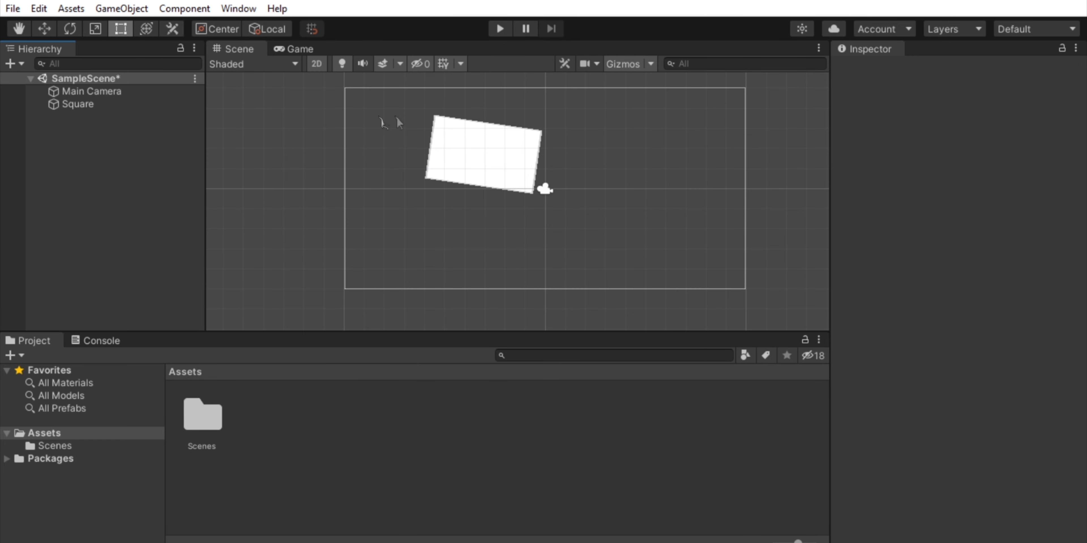
Select the square and reset its Transform to position 0, rotation 0 and scale 1.
scroll(439, 126, down, 2)
scroll(439, 126, up, 2)
scroll(439, 126, down, 1)
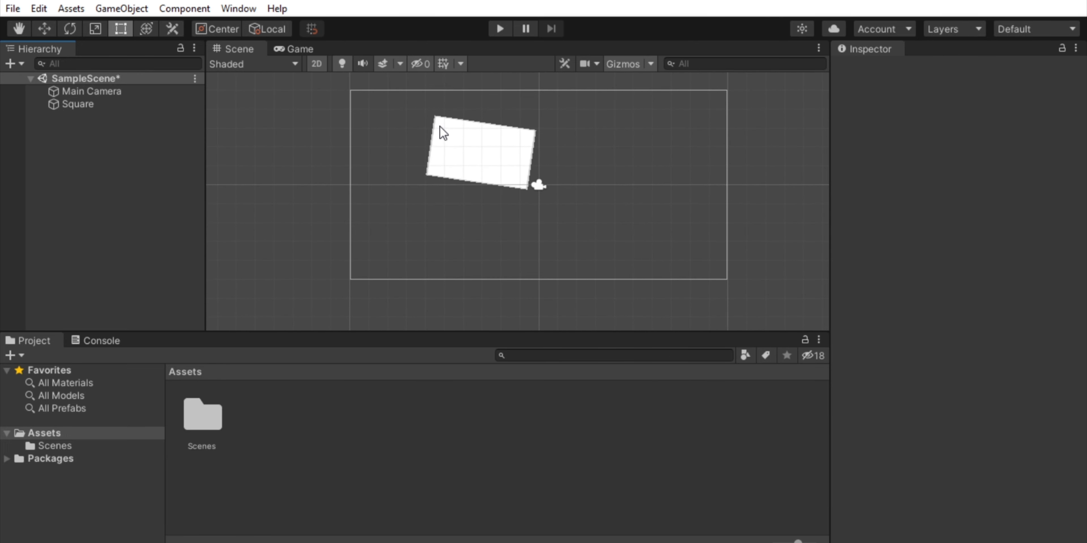
click(467, 147)
right_click(906, 115)
click(930, 123)
Try the Pivot and Global handle settings and restore Center and Local.
click(254, 29)
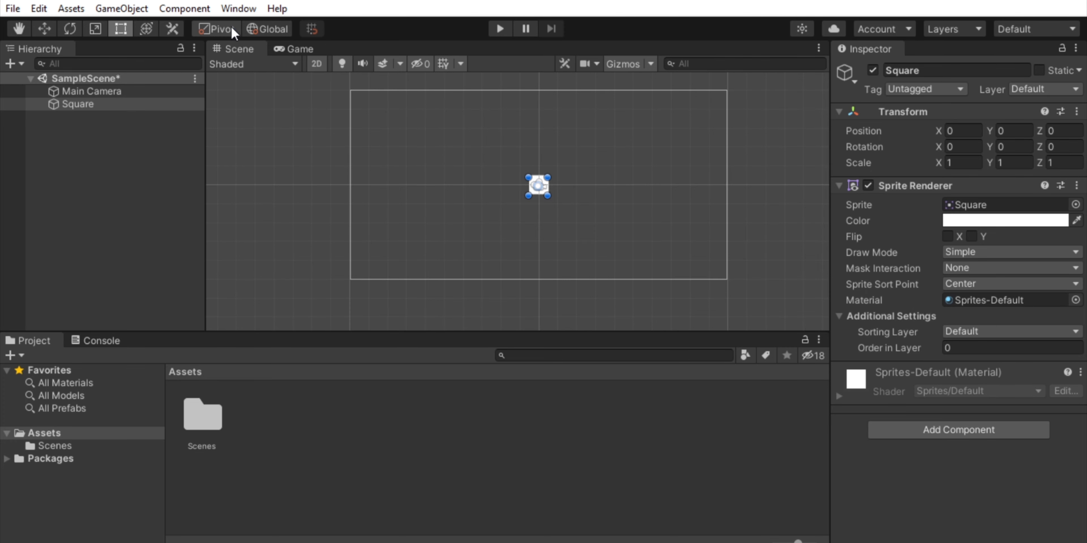
click(247, 29)
Browse the components that can be added to the square and close the list without adding one.
scroll(607, 189, up, 2)
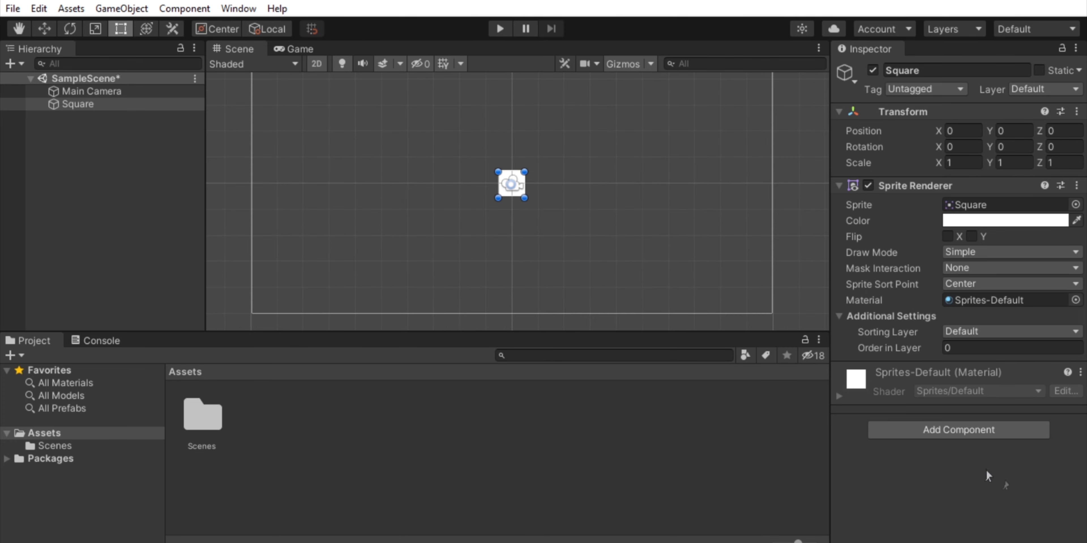
click(977, 434)
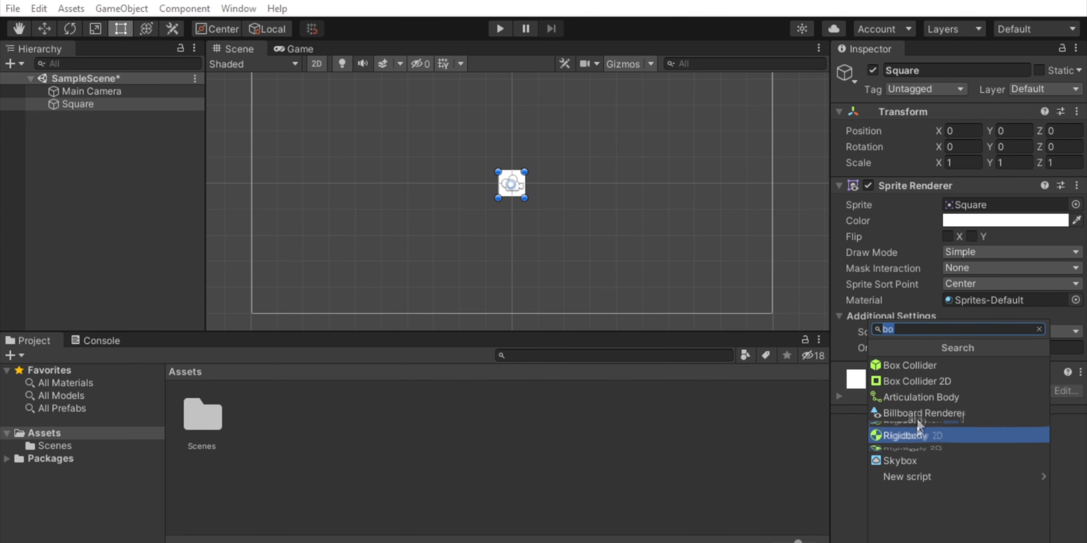
click(854, 469)
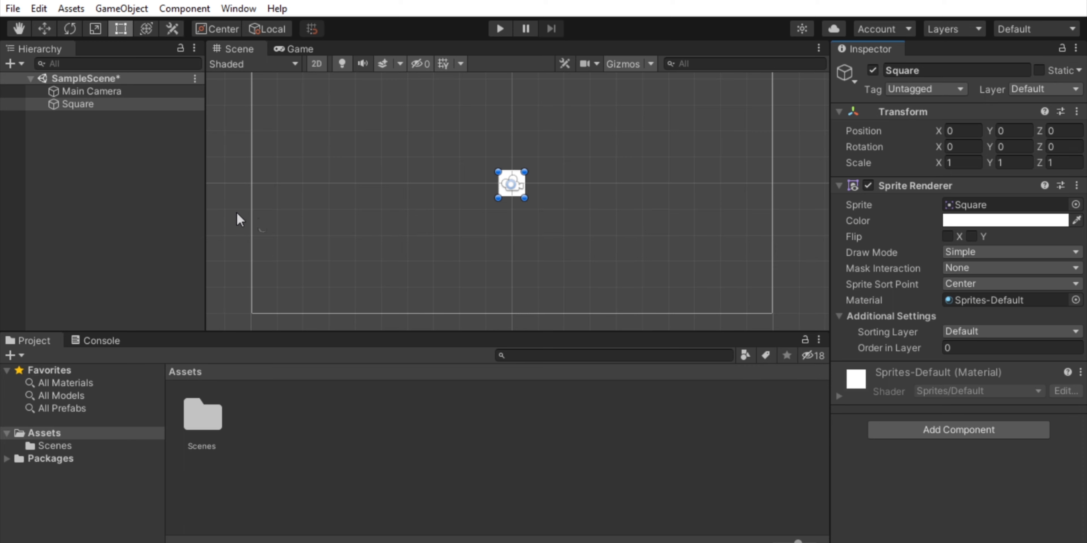
Undo the creation of the square and create a folder named Sprites in Assets.
key(ctrl+z)
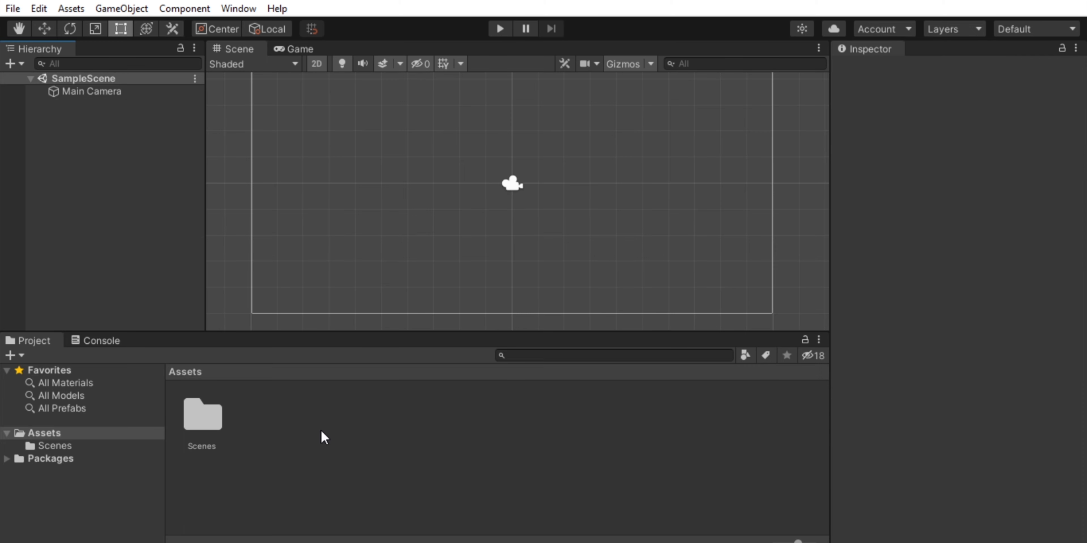
right_click(349, 424)
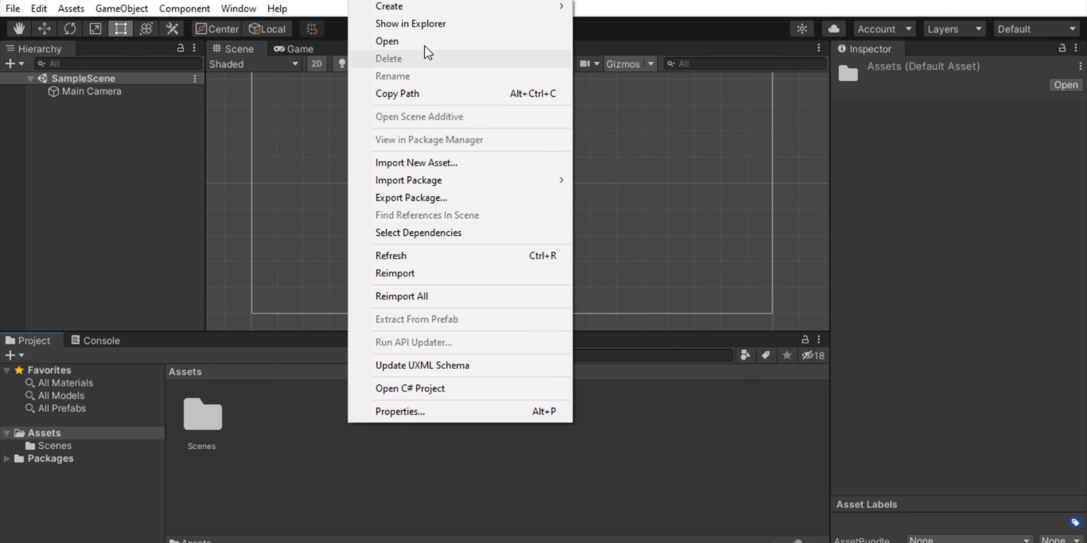
mouse_move(431, 18)
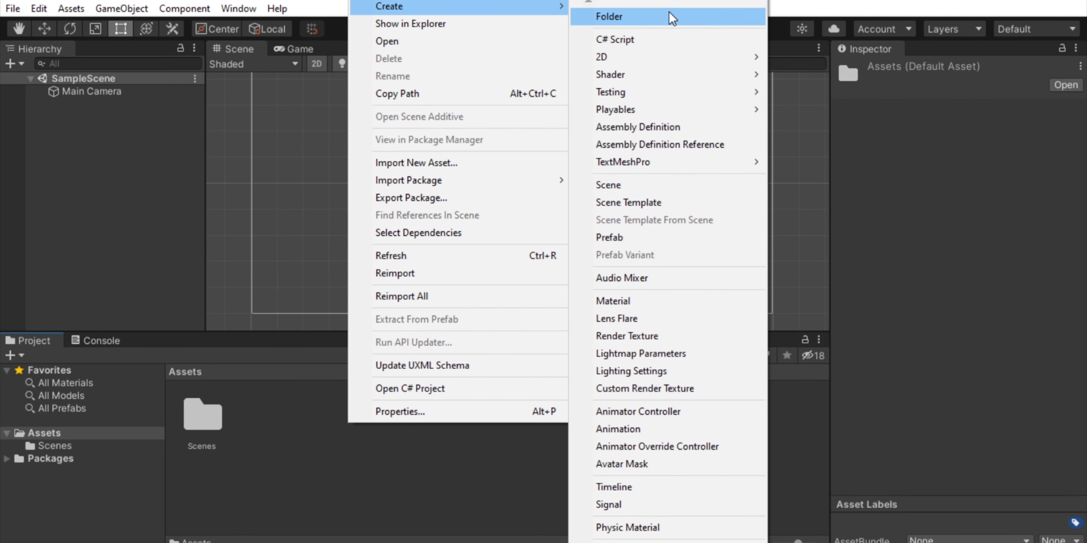
click(608, 16)
text(Sprites)
key(Return)
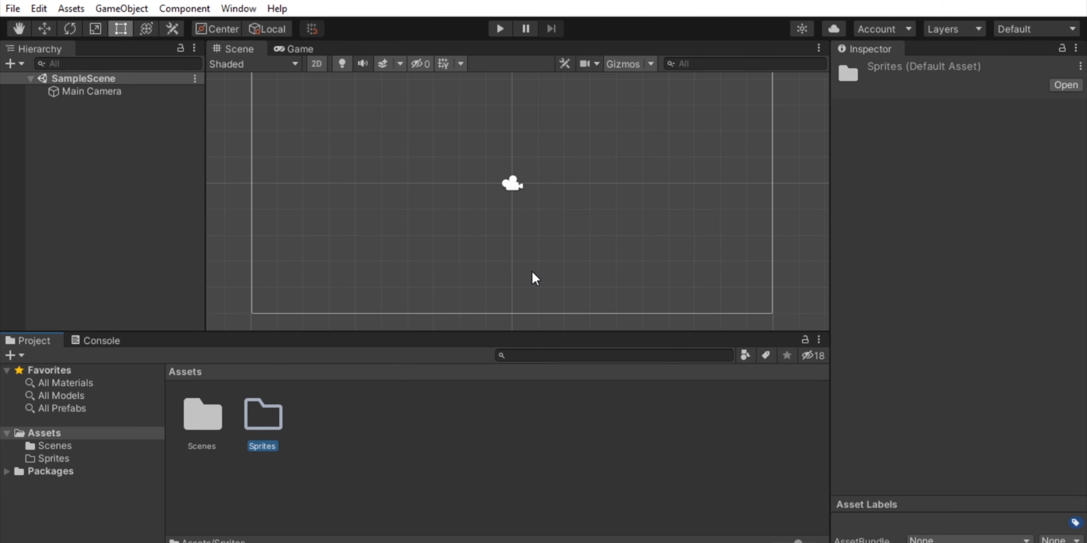
Import the Platfrom and Player images from the Unity Projects Sprites folder in File Explorer into the project's Sprites folder and open it.
right_click(381, 501)
click(270, 461)
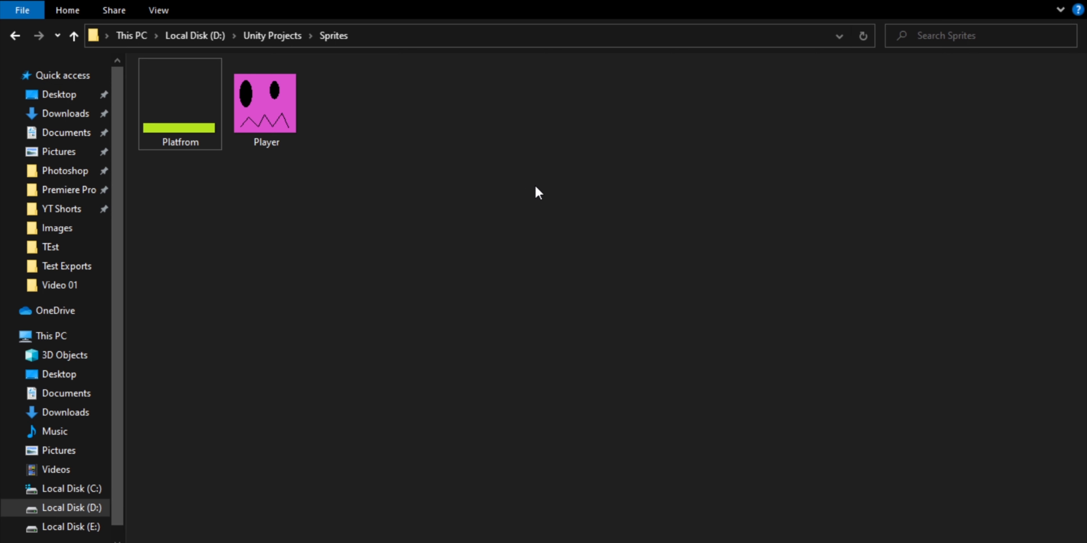
drag(534, 187, 173, 130)
drag(299, 111, 263, 427)
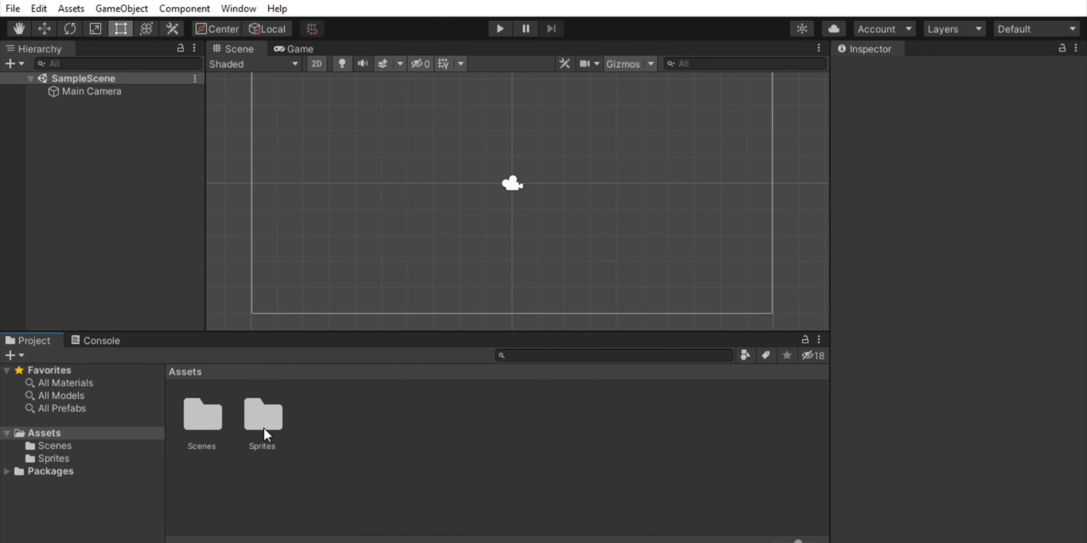
click(264, 427)
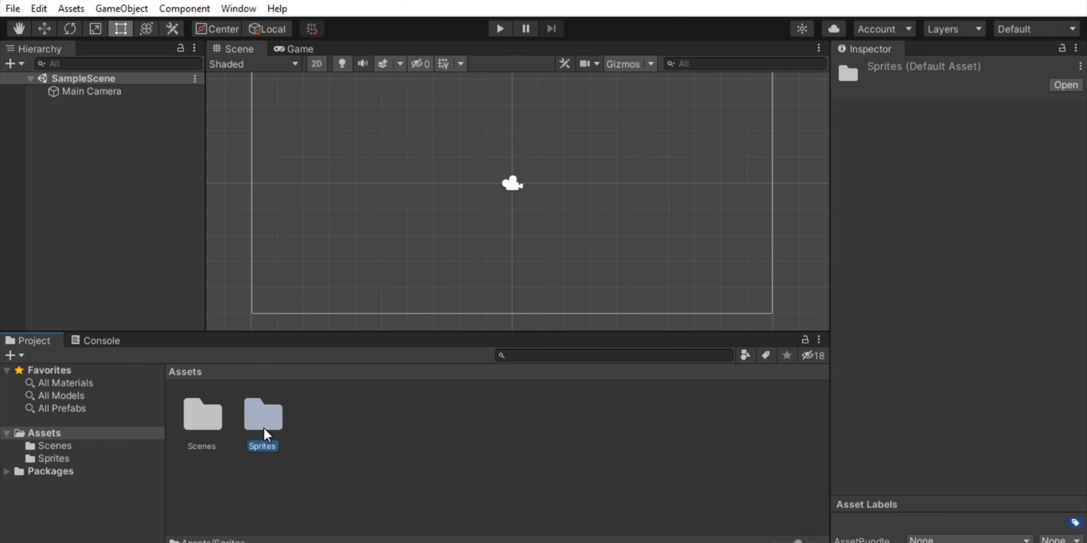
double_click(263, 427)
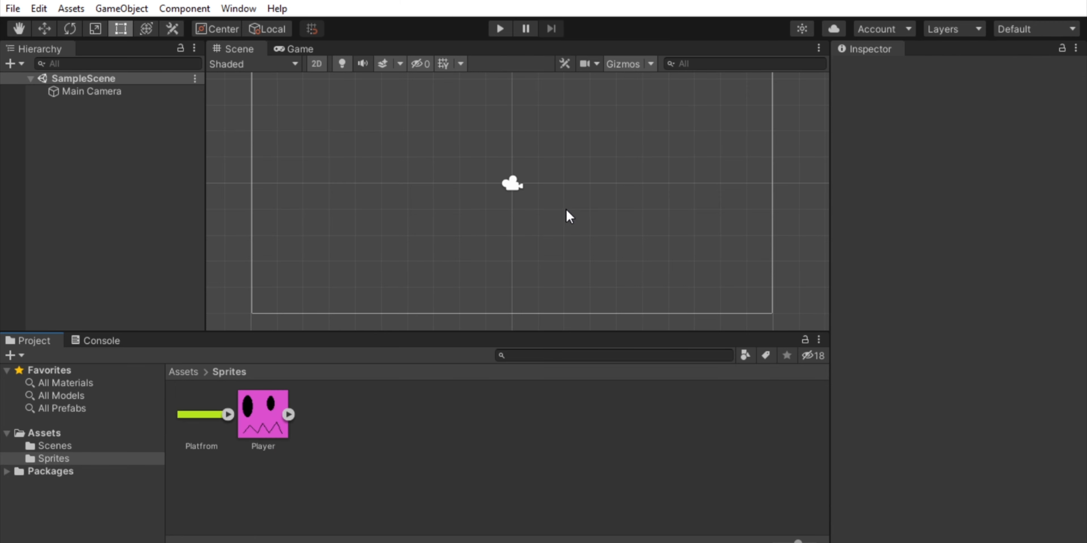
Place the Player sprite in the scene at about X 1.18, Y 0.38, and toggle its Sprite Renderer off and on.
scroll(561, 217, down, 1)
middle_drag(556, 219, 492, 245)
drag(253, 421, 452, 214)
scroll(452, 214, up, 3)
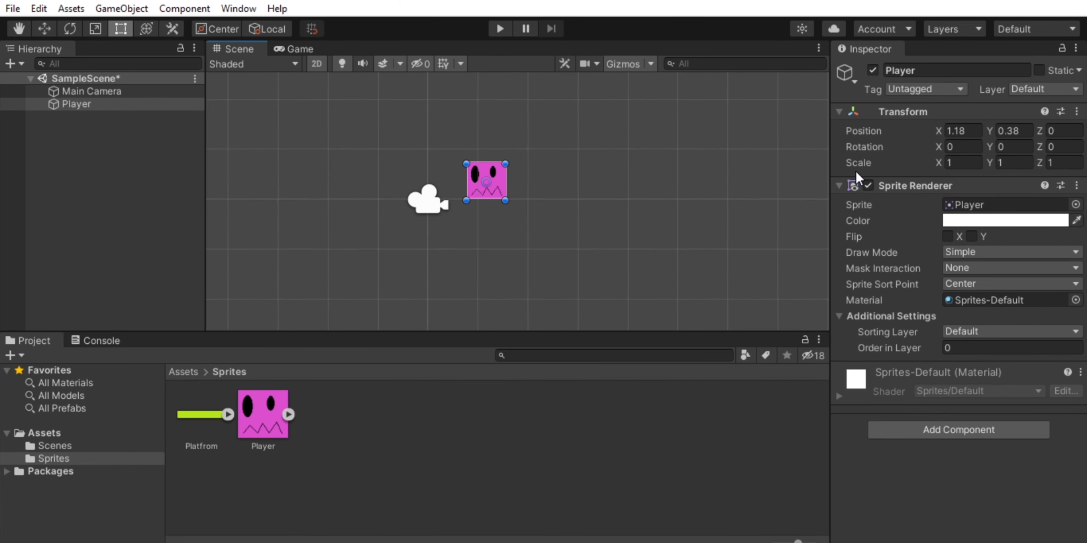
click(867, 186)
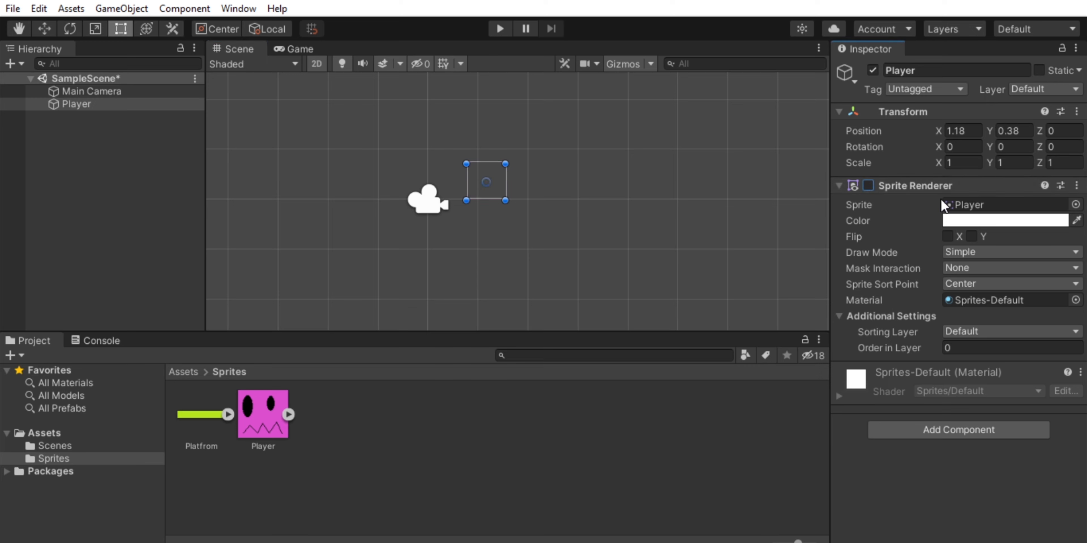
click(868, 186)
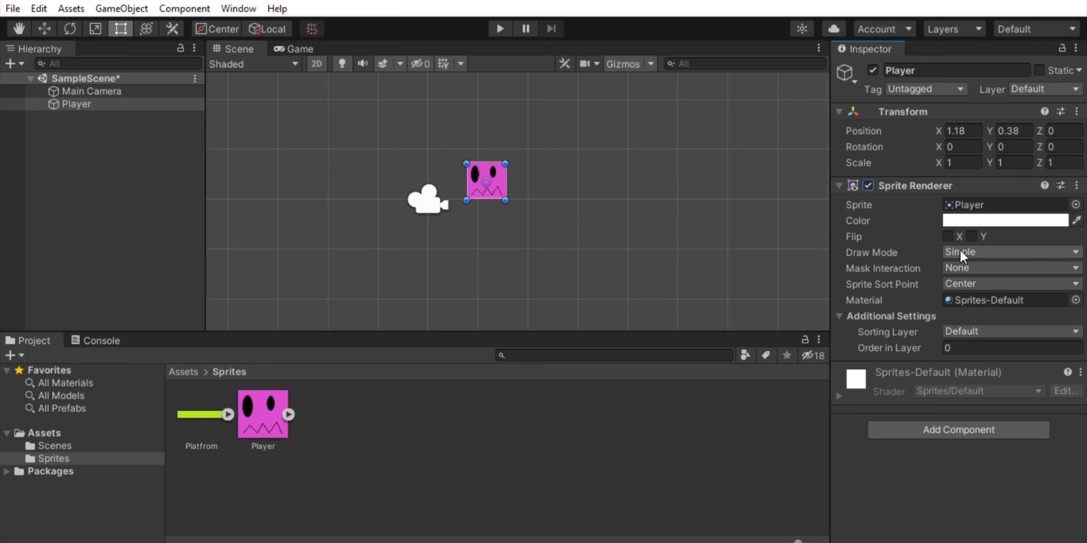
Add a Rigidbody 2D component to the player and test the game in Play mode.
click(934, 430)
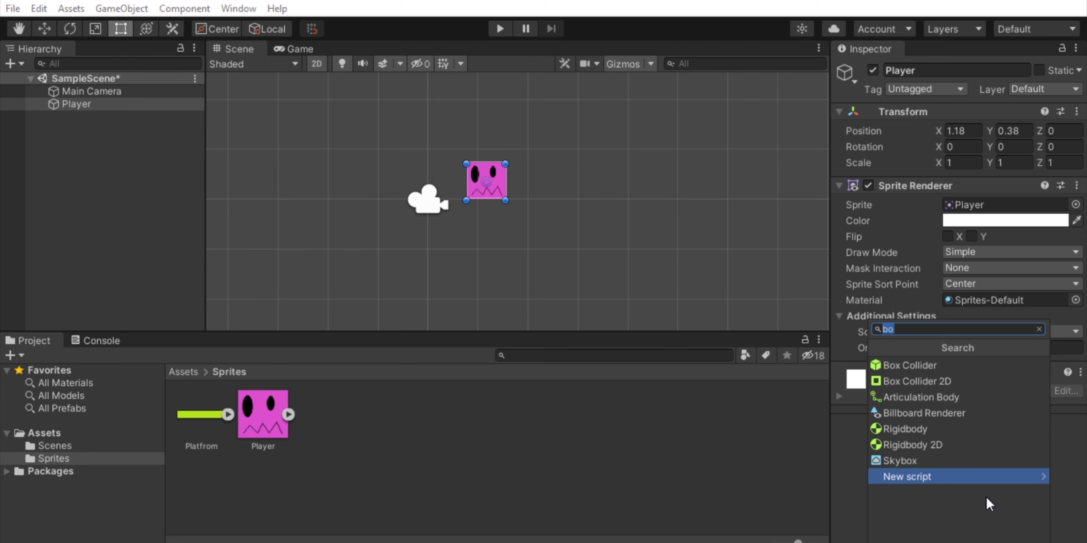
text(ri)
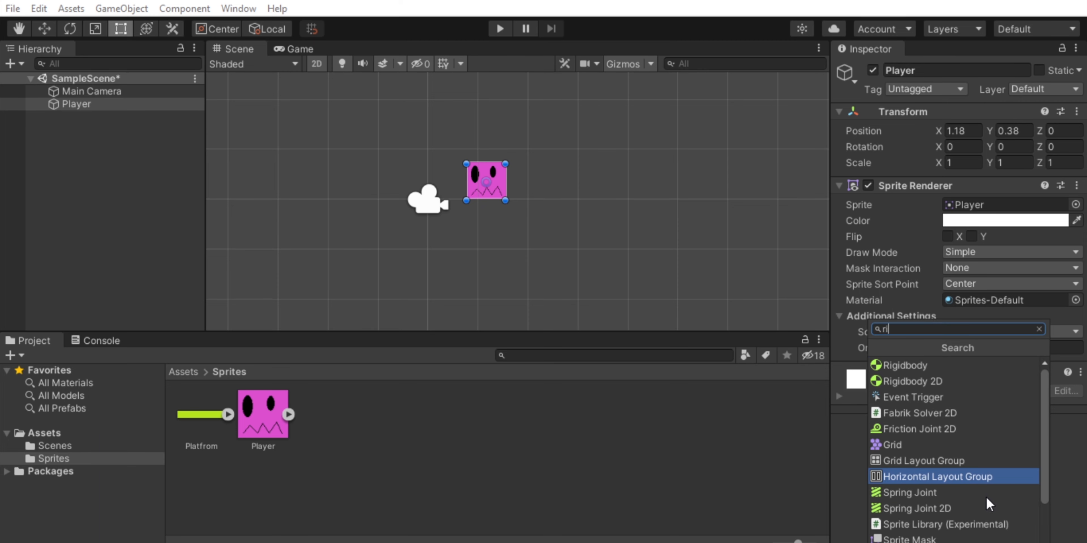
text(gid)
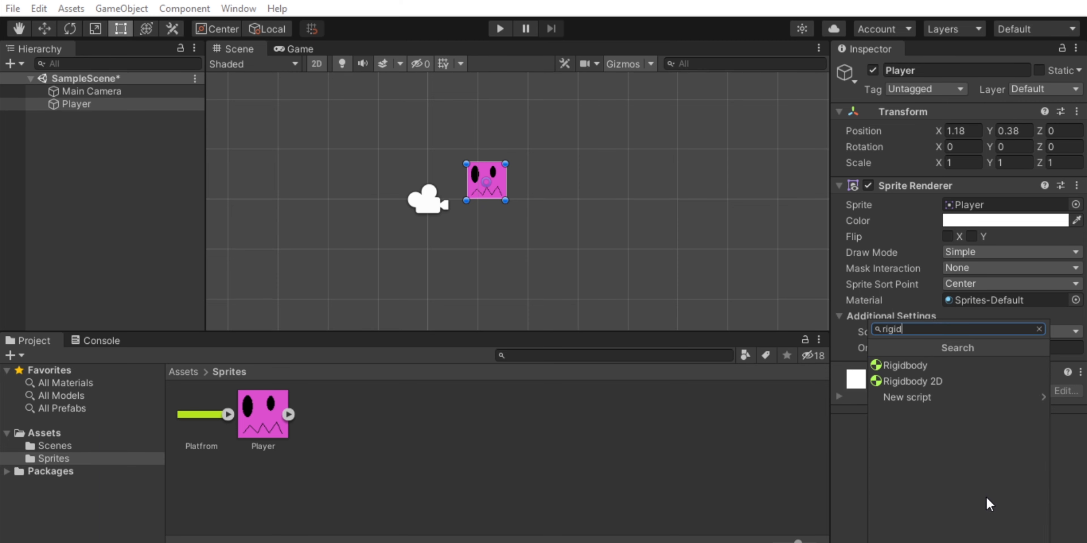
click(911, 382)
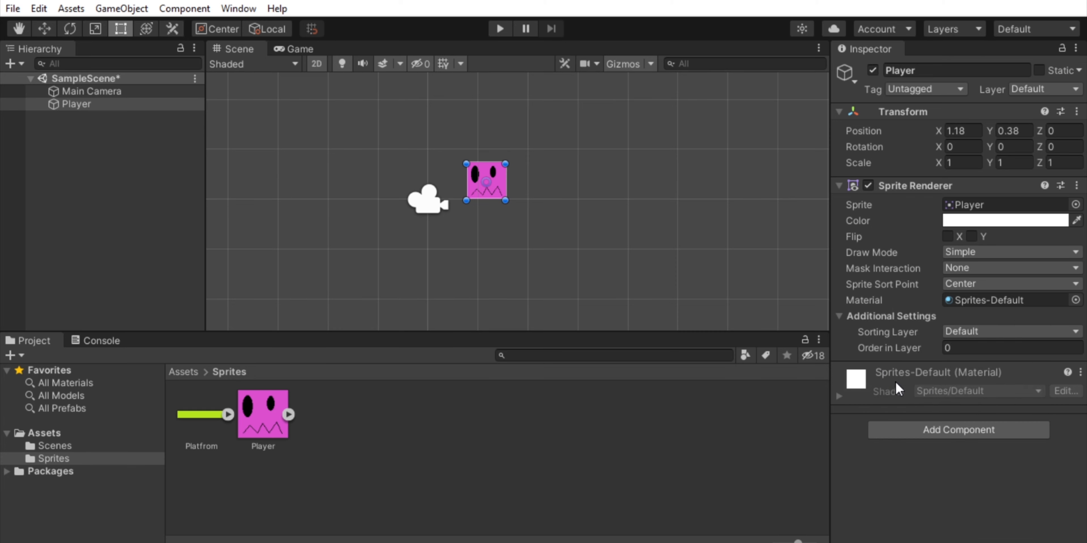
scroll(1005, 441, down, 5)
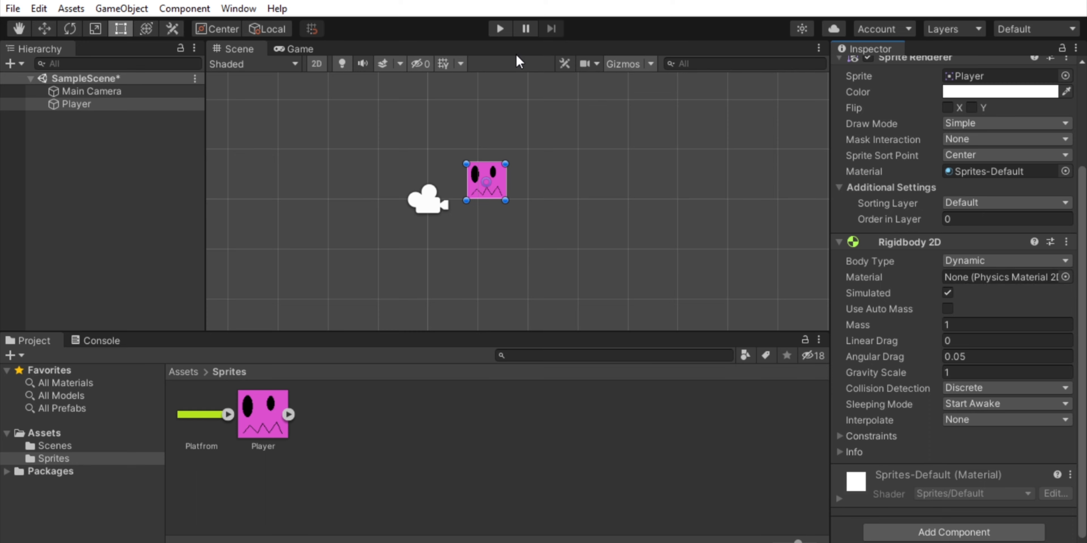
click(498, 29)
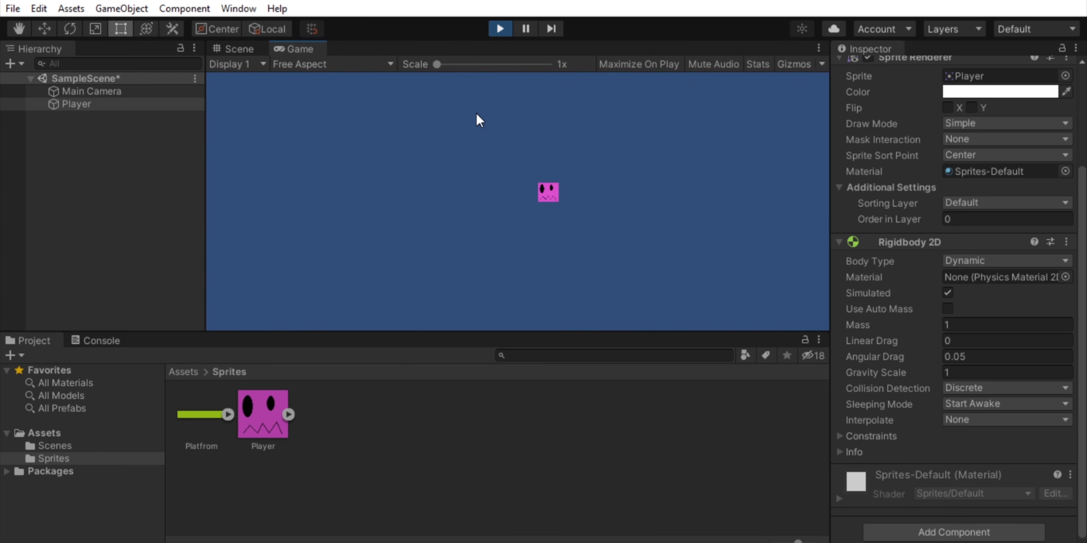
click(499, 27)
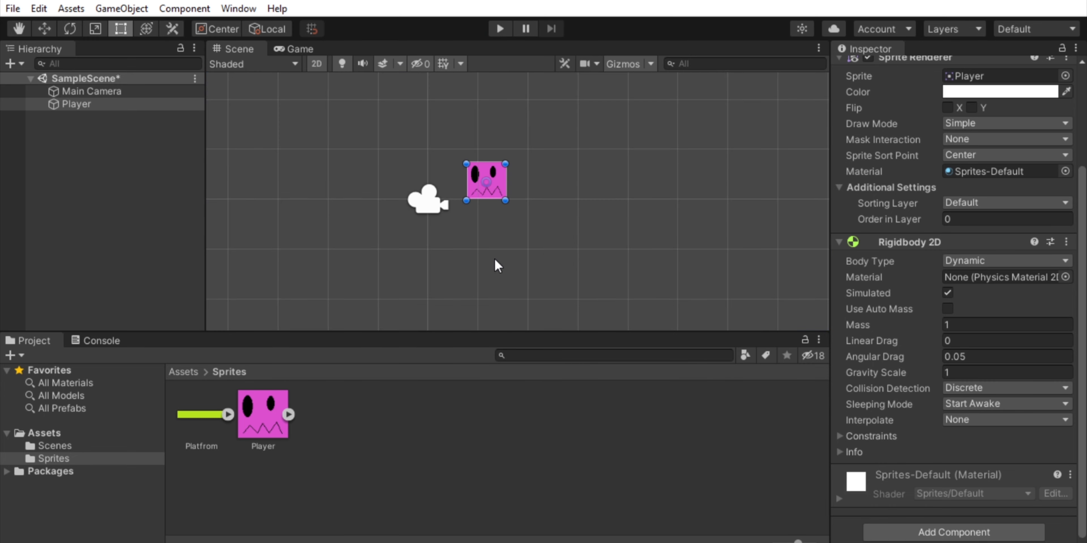
Place the Platfrom sprite below the player, shrink it to about 0.79 by 0.34 scale with the Rect tool, and run the game.
drag(206, 415, 675, 276)
key(q)
scroll(581, 262, down, 2)
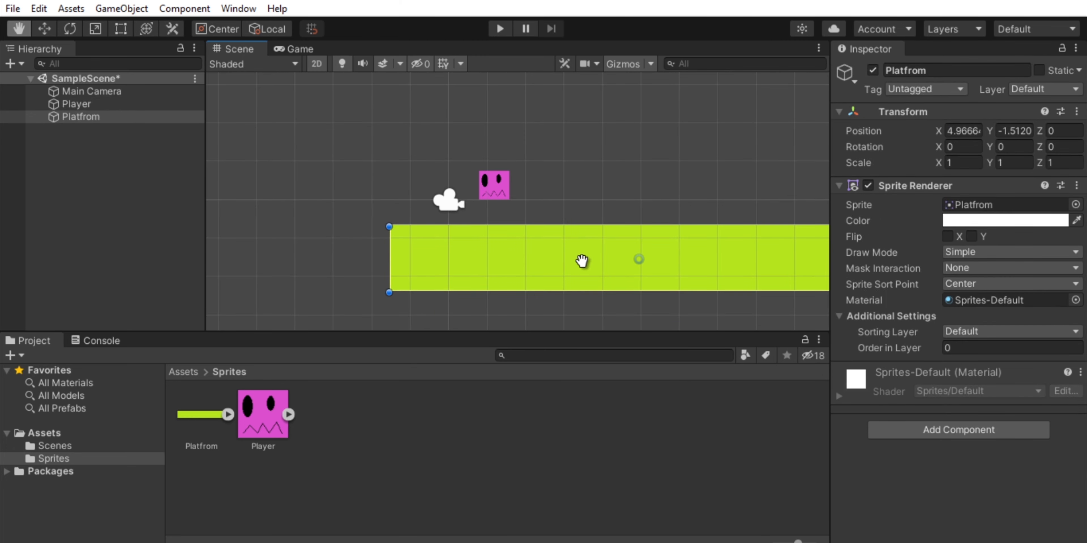
scroll(581, 261, down, 2)
key(t)
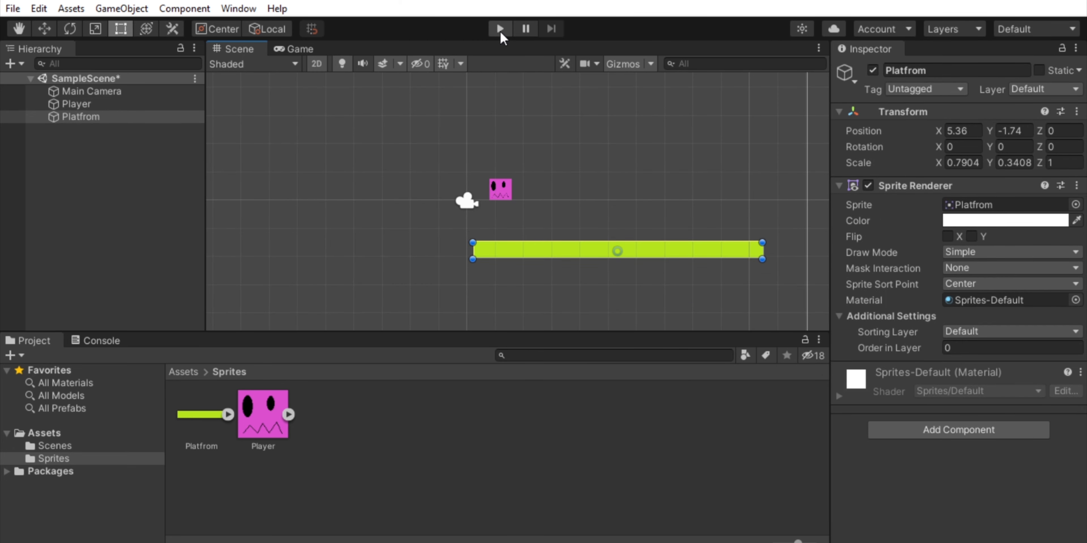
click(500, 30)
Add a Box Collider 2D component to the platform and test the game in Play mode.
click(996, 437)
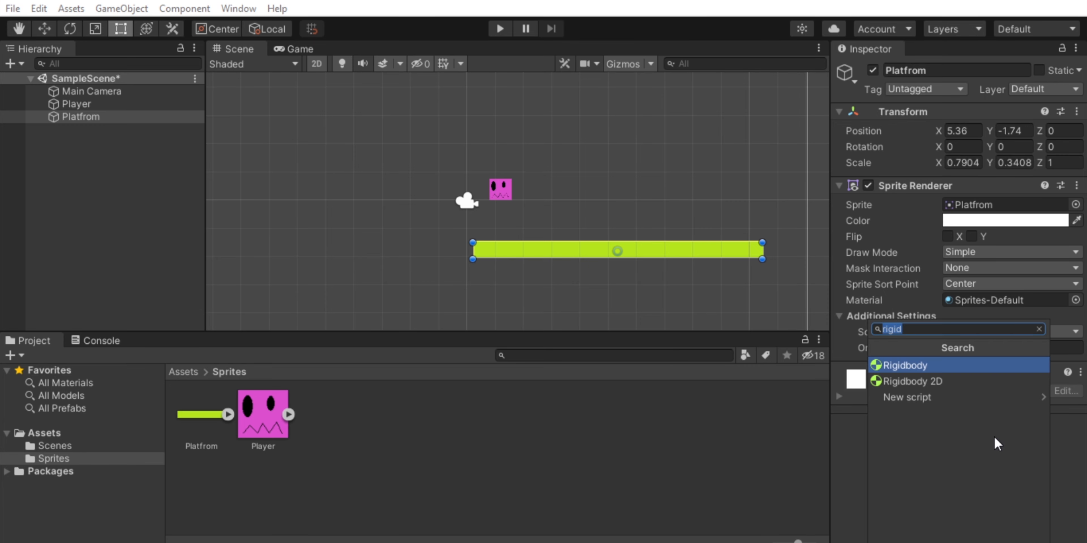
text(b)
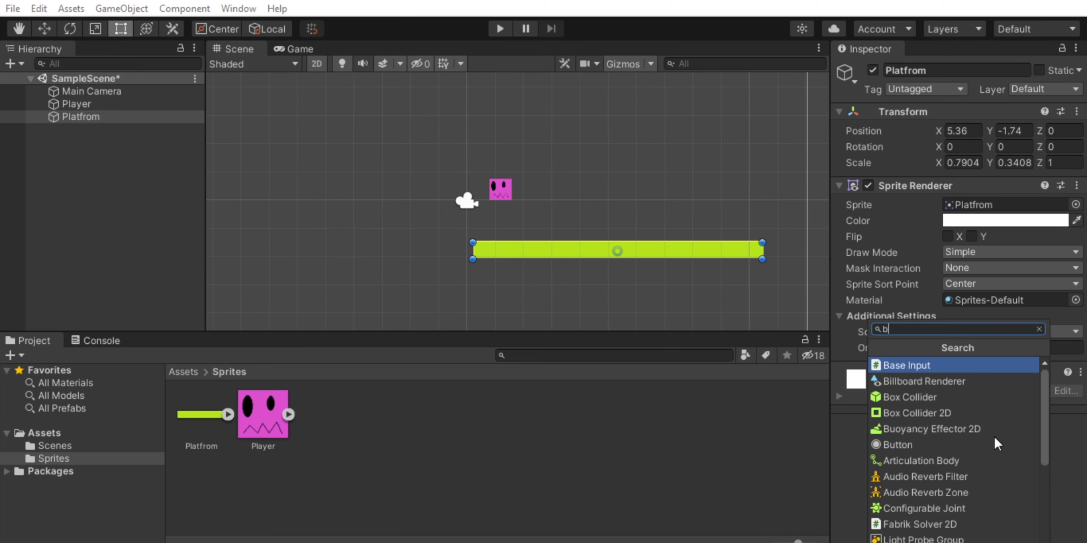
text(ox)
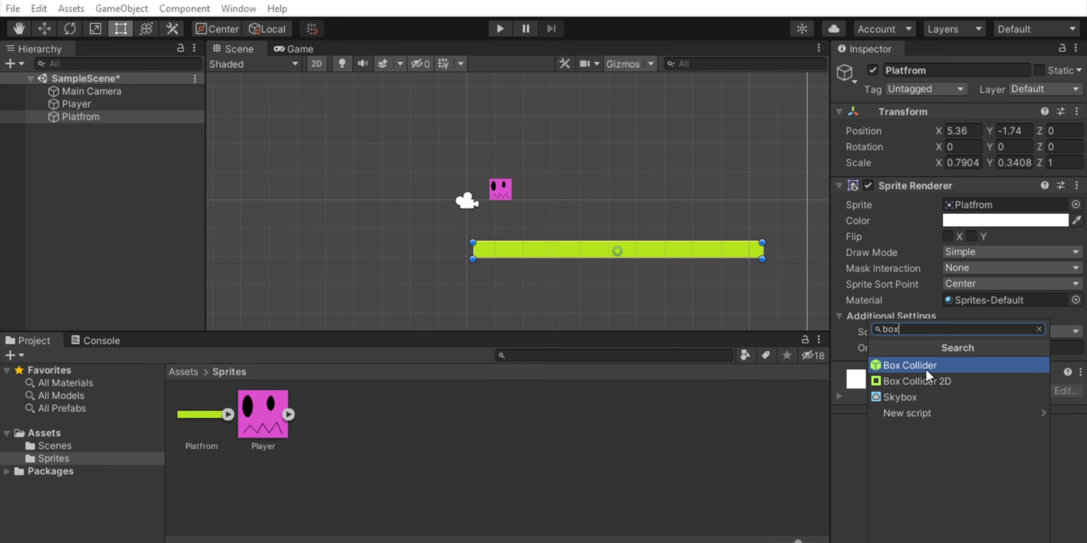
click(965, 378)
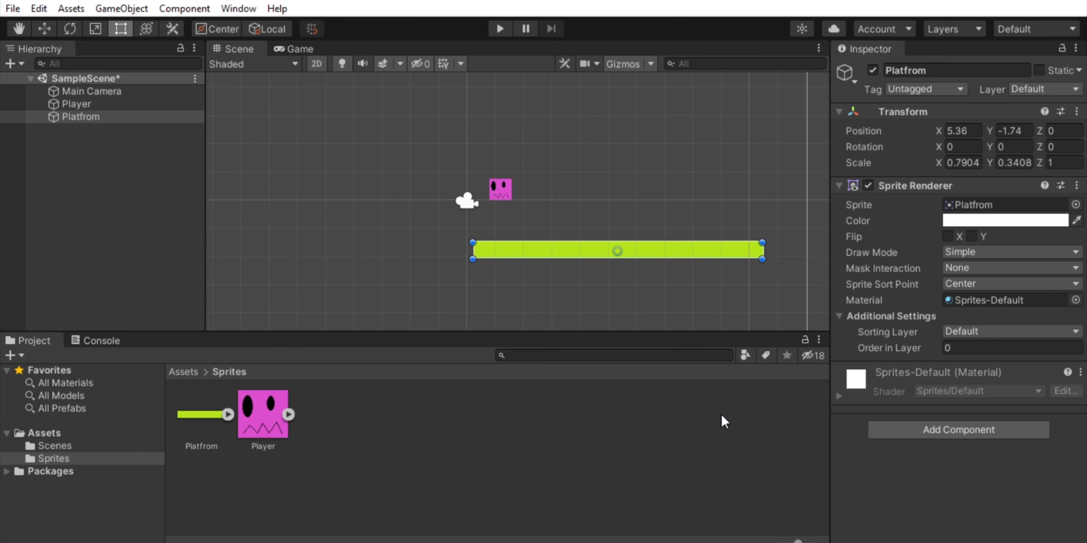
scroll(1012, 386, down, 3)
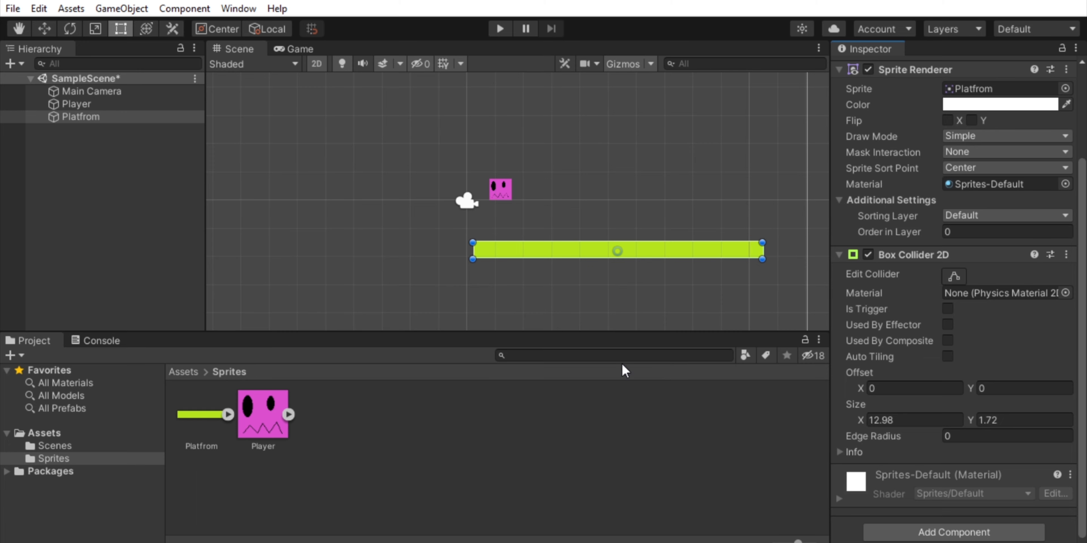
click(499, 30)
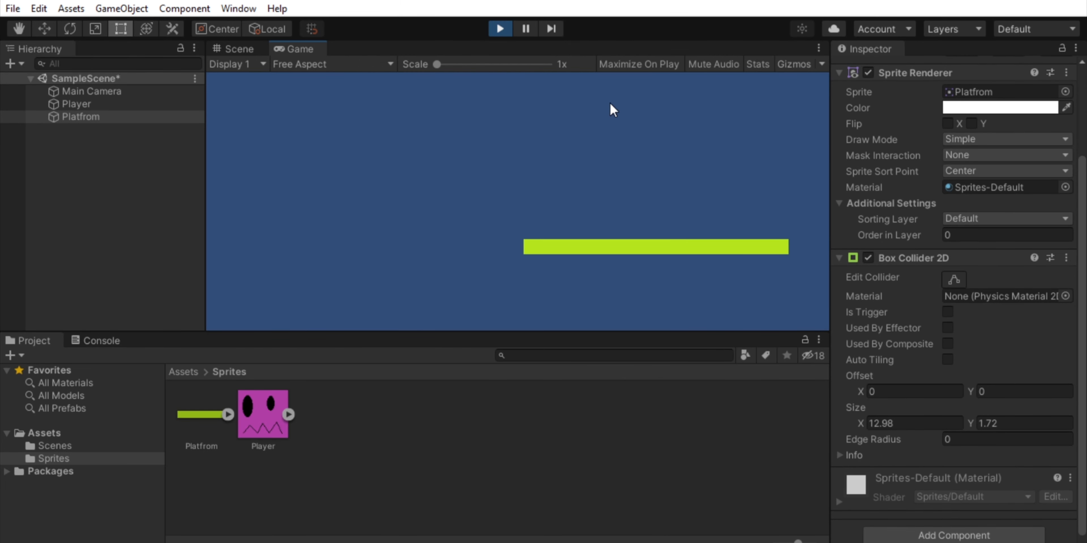
click(498, 28)
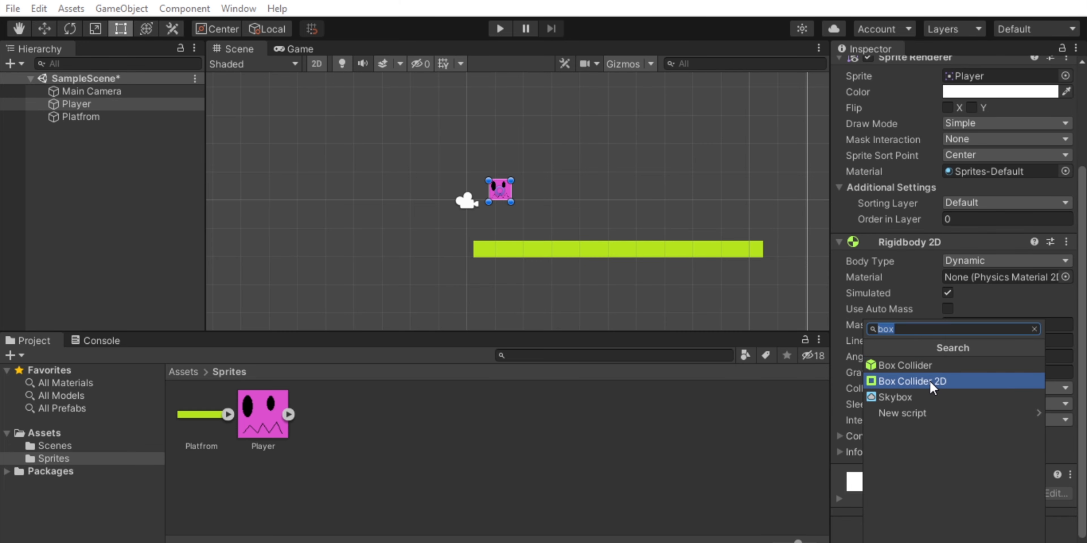
Add a Box Collider 2D component to the player and test its collision with the platform in Play mode.
click(931, 382)
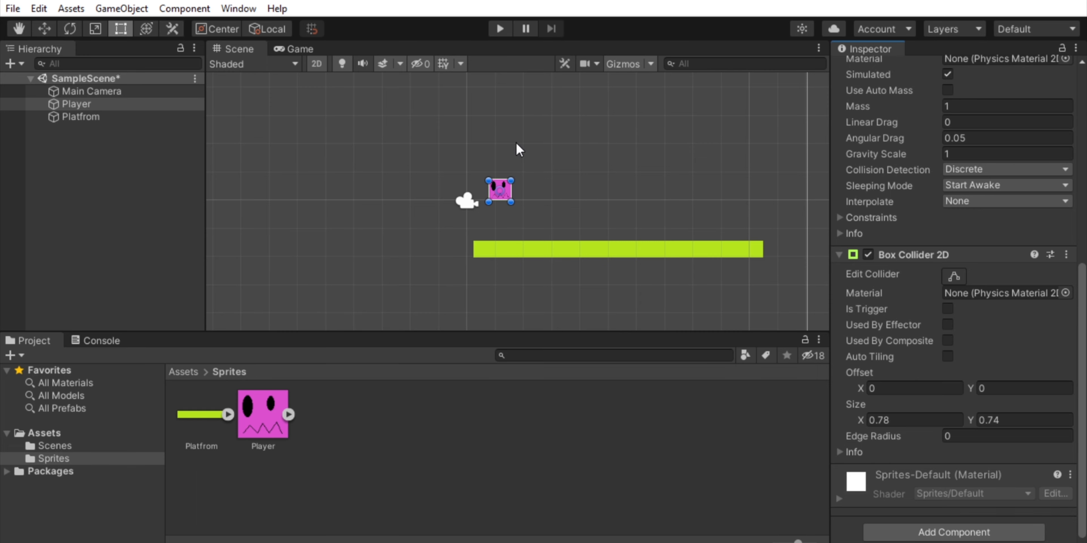
click(500, 28)
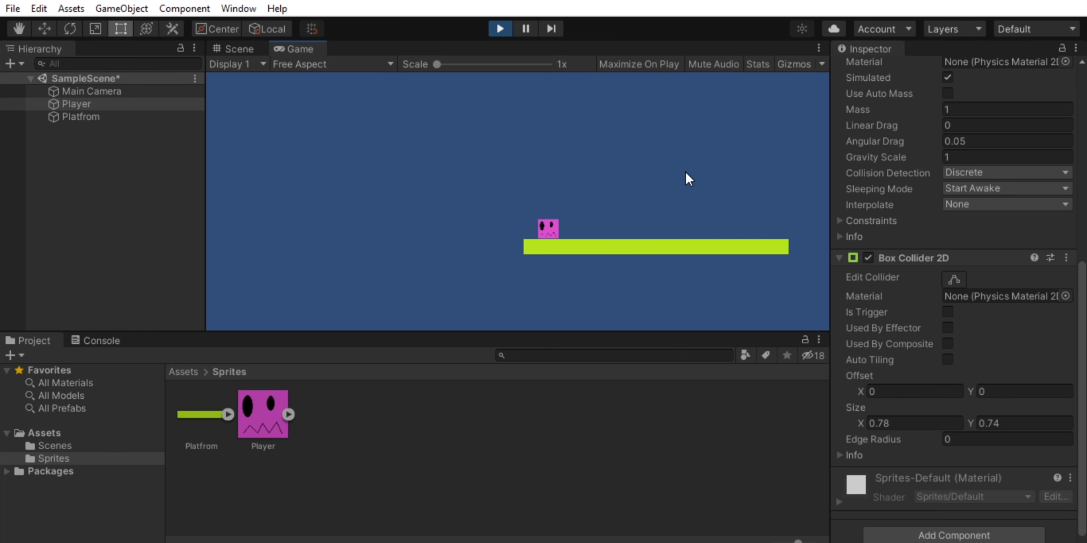
click(503, 33)
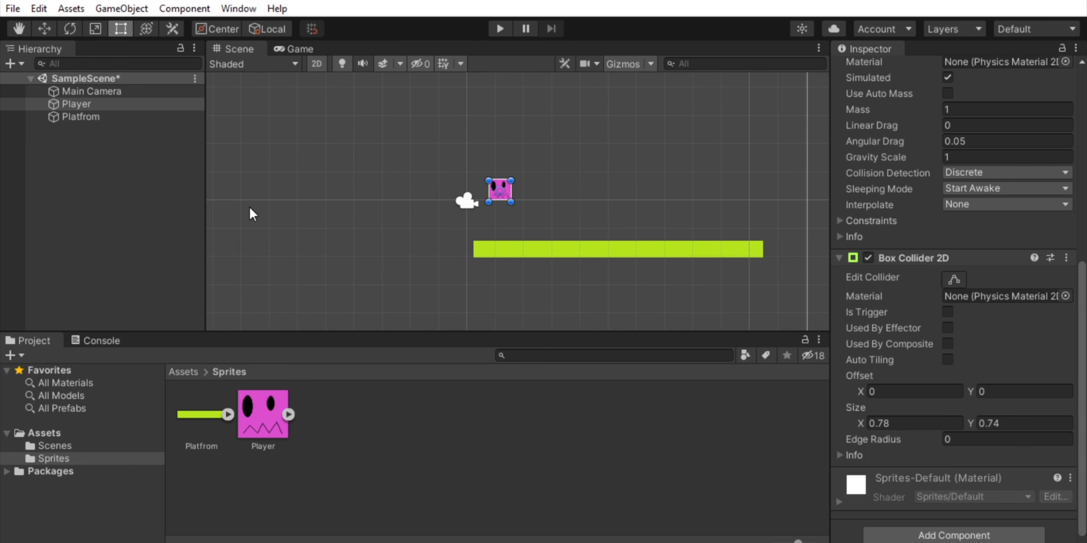
Maximize and restore the Game view and the Scene view, and focus the Hierarchy.
click(288, 49)
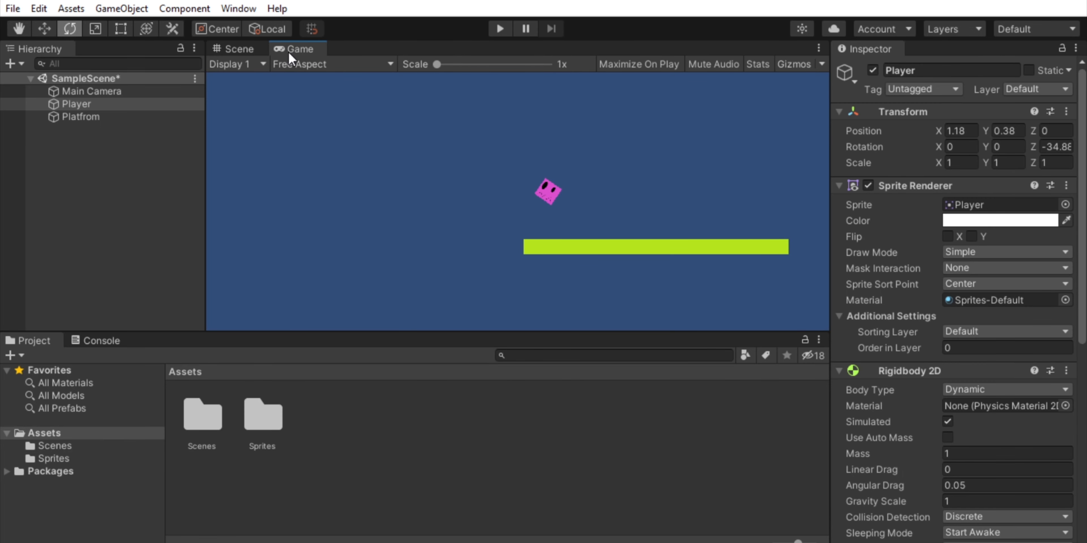
double_click(289, 52)
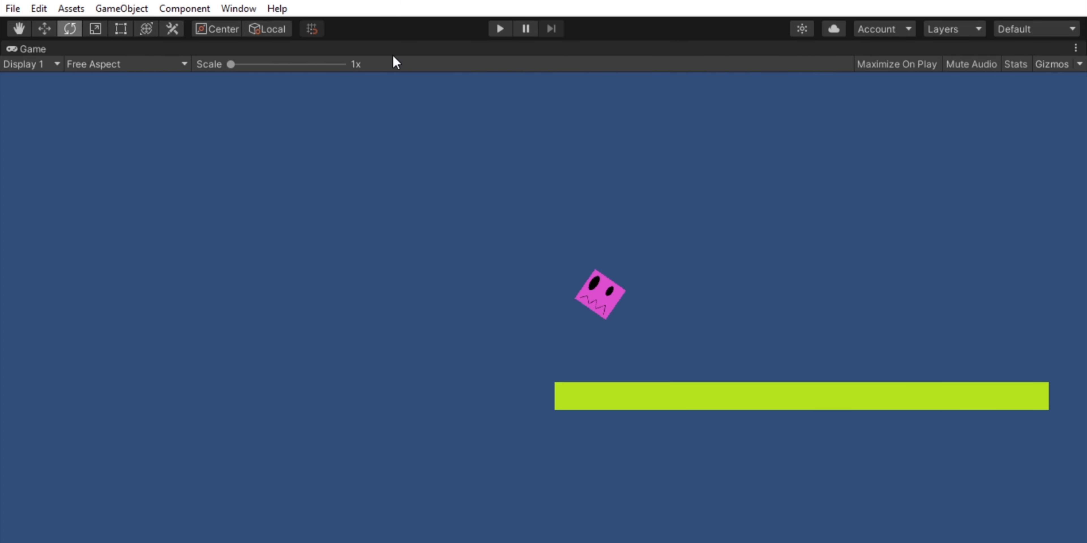
key(shift+space)
click(253, 48)
key(shift+space)
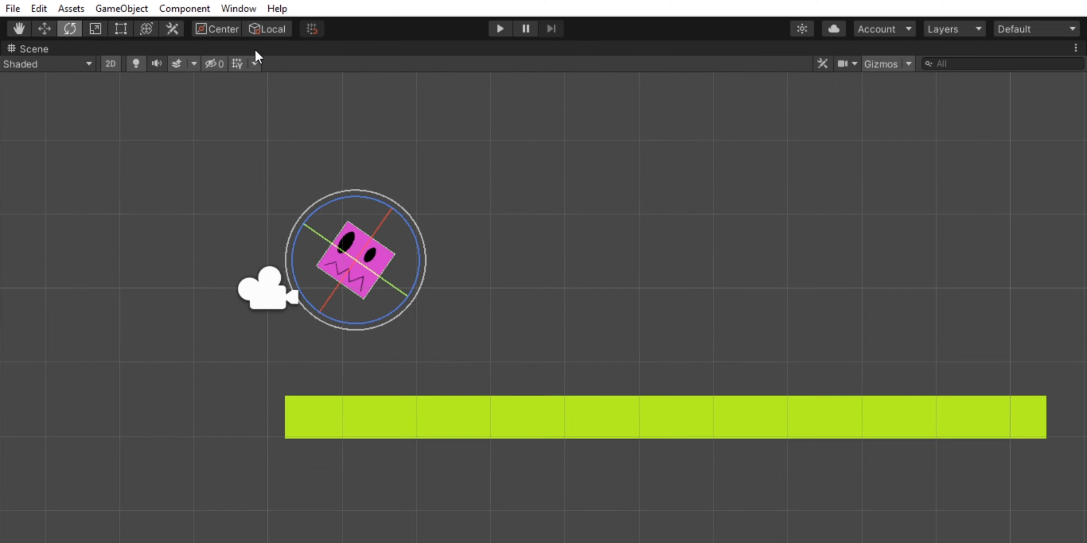
key(shift+space)
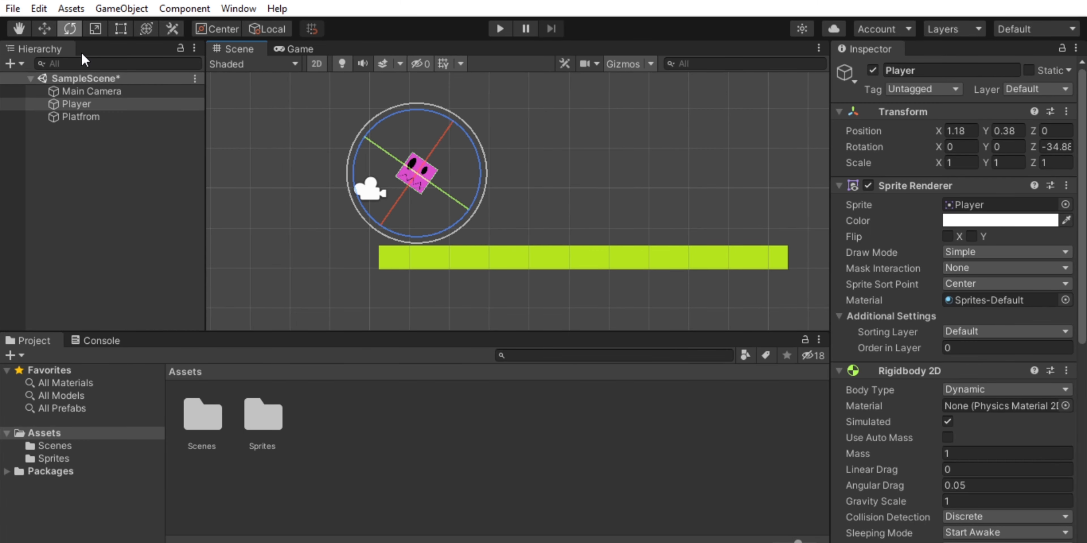
click(31, 48)
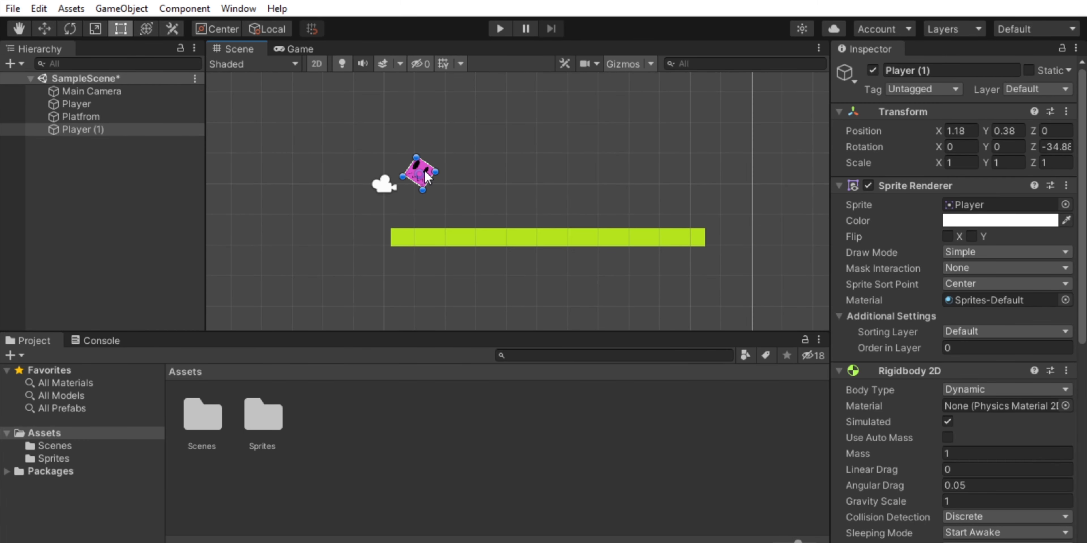
Move the duplicate Player (1) to about X 1.94, Y -0.56 and rotate it to about -15.6 degrees on Z.
drag(427, 176, 451, 202)
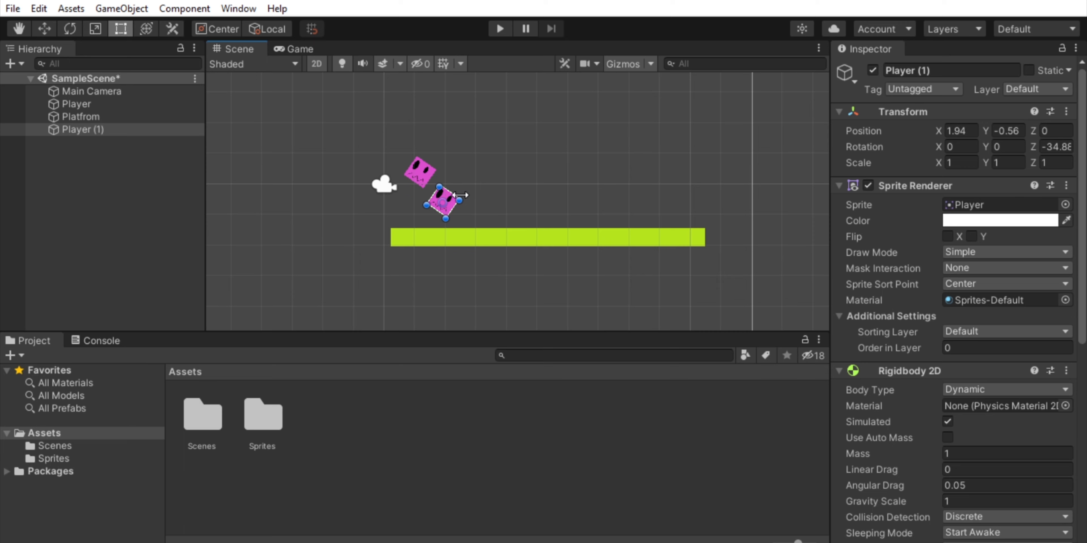
key(e)
drag(495, 177, 459, 147)
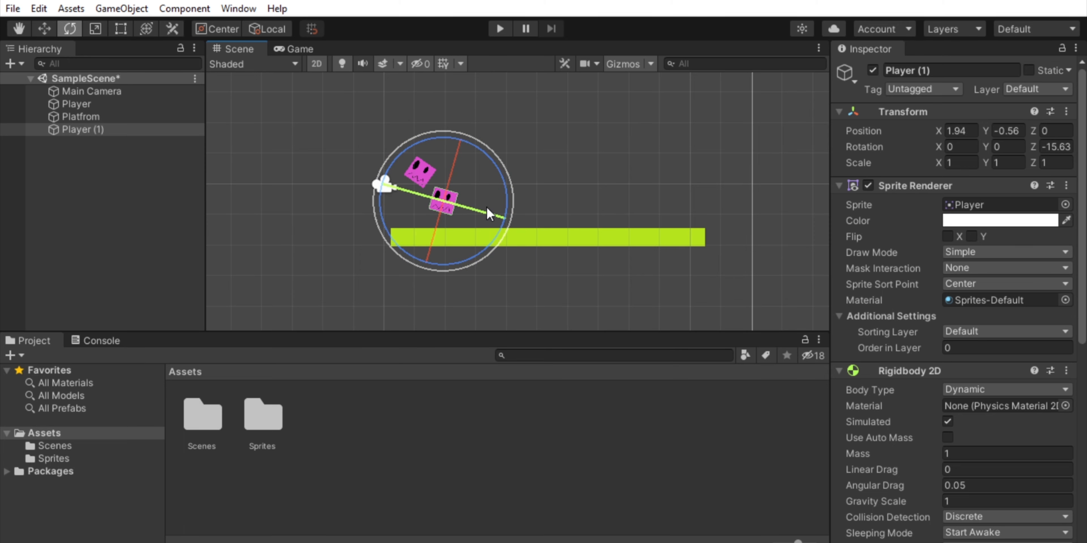
Duplicate Player (1), move the new copy to about X 2.44, Y 0.33 and rotate it to about 3.6 degrees on Z.
key(ctrl+d)
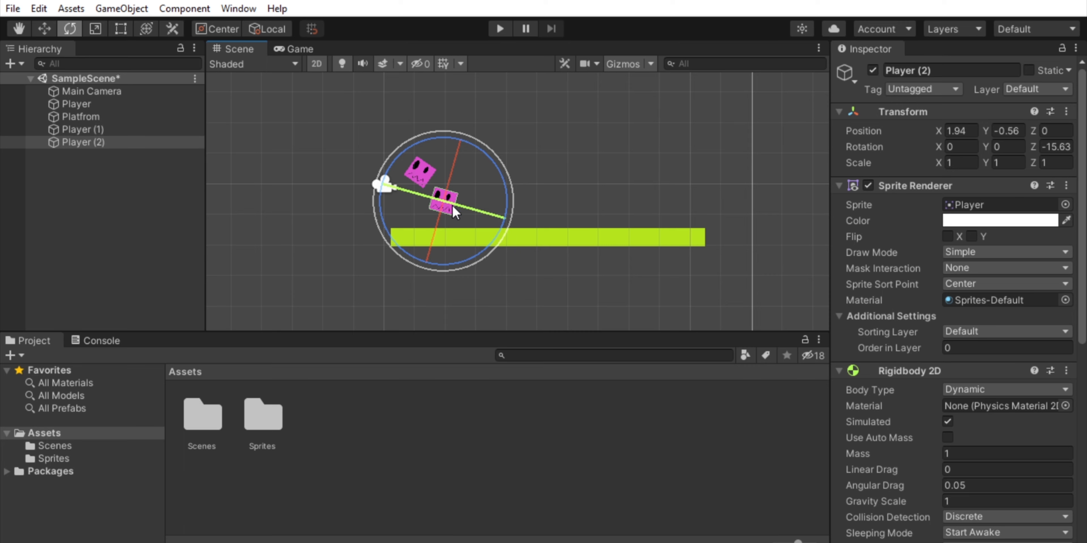
key(w)
key(t)
drag(452, 203, 468, 175)
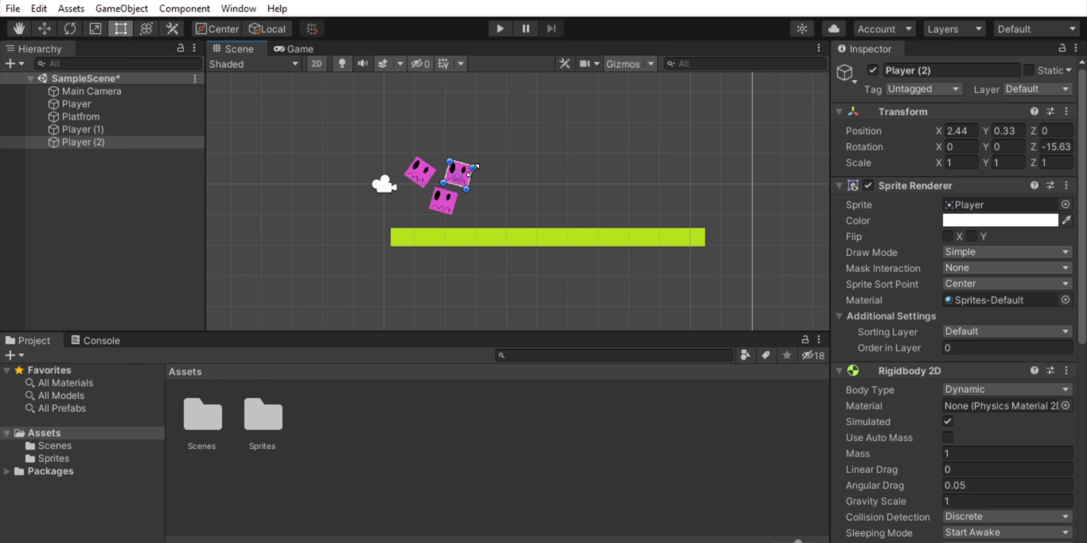
key(e)
drag(518, 194, 518, 156)
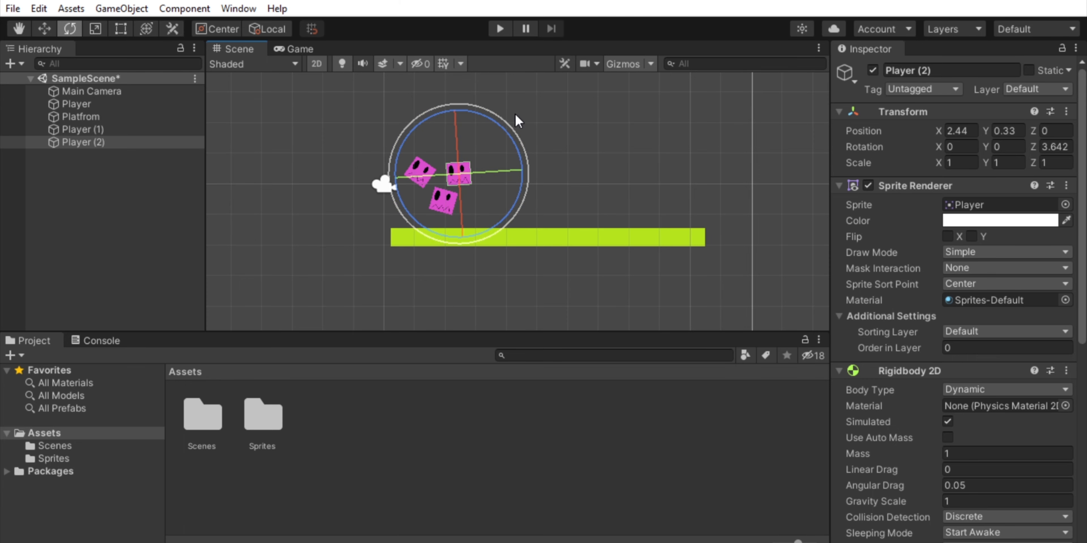
Run the game in the maximized Game view to test the three players' collisions, then stop it and restore the layout.
click(308, 49)
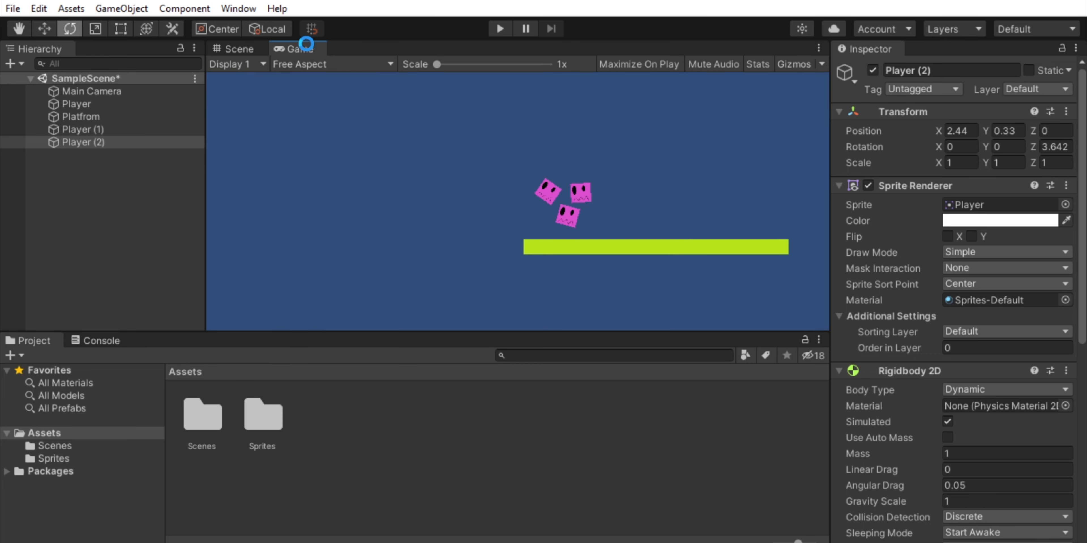
double_click(307, 47)
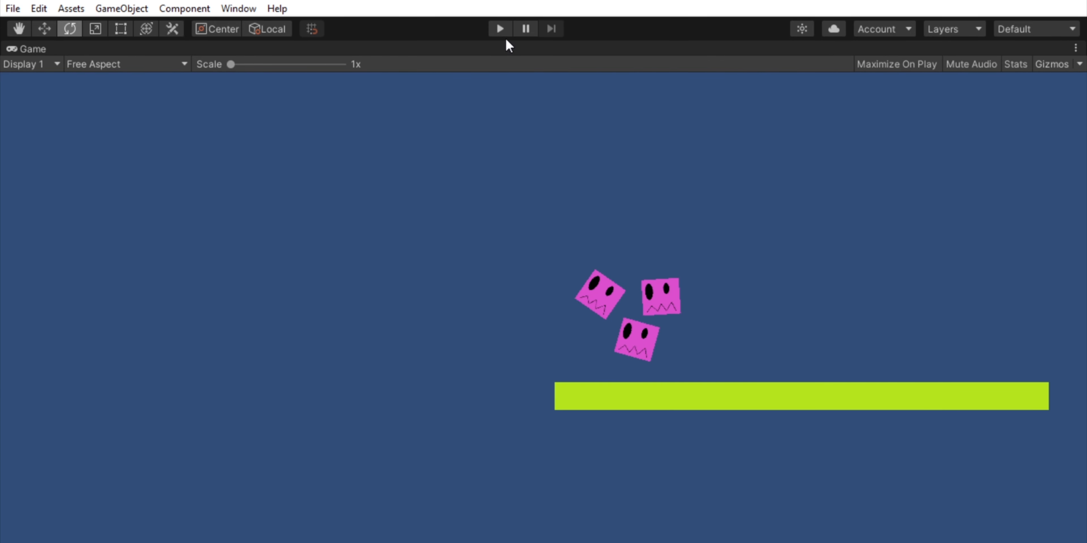
click(500, 29)
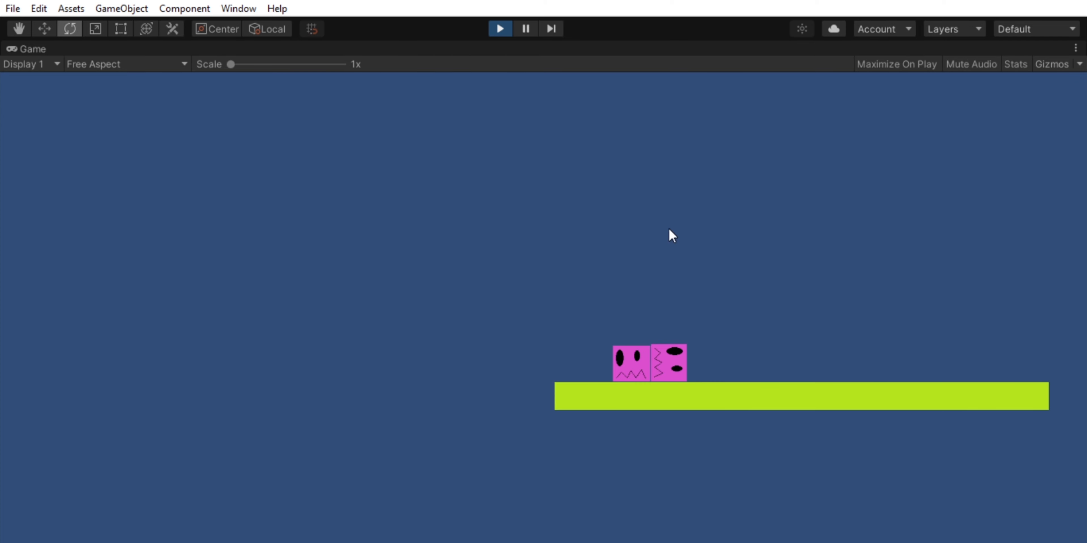
click(496, 30)
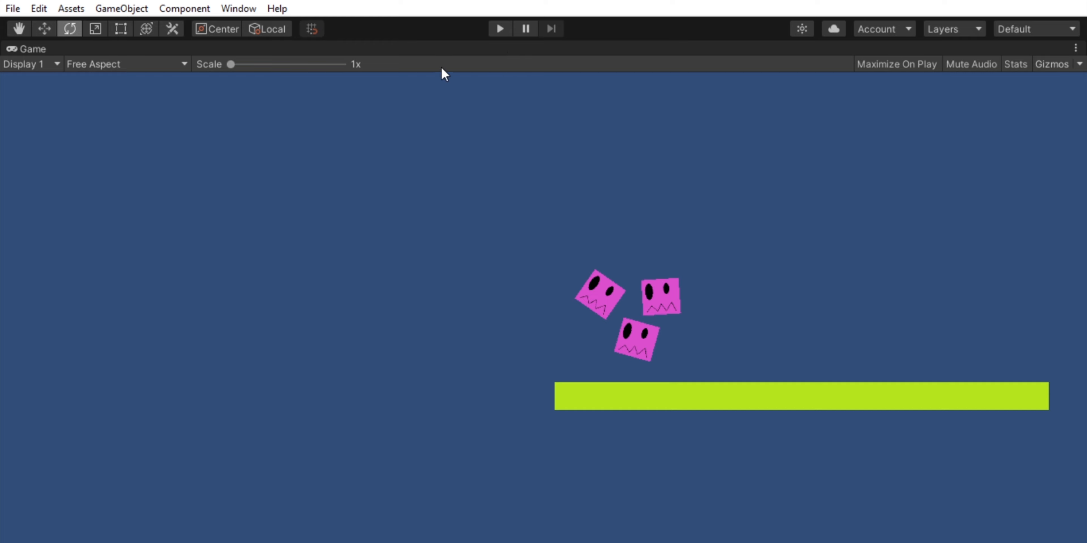
key(shift+space)
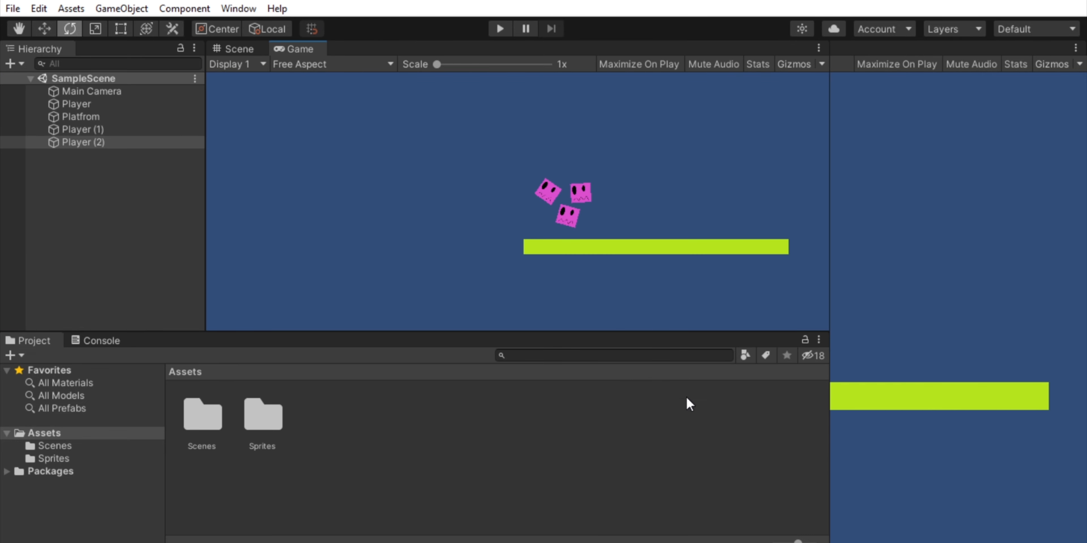
Return to the Scene view and select the Player (1) object.
click(235, 49)
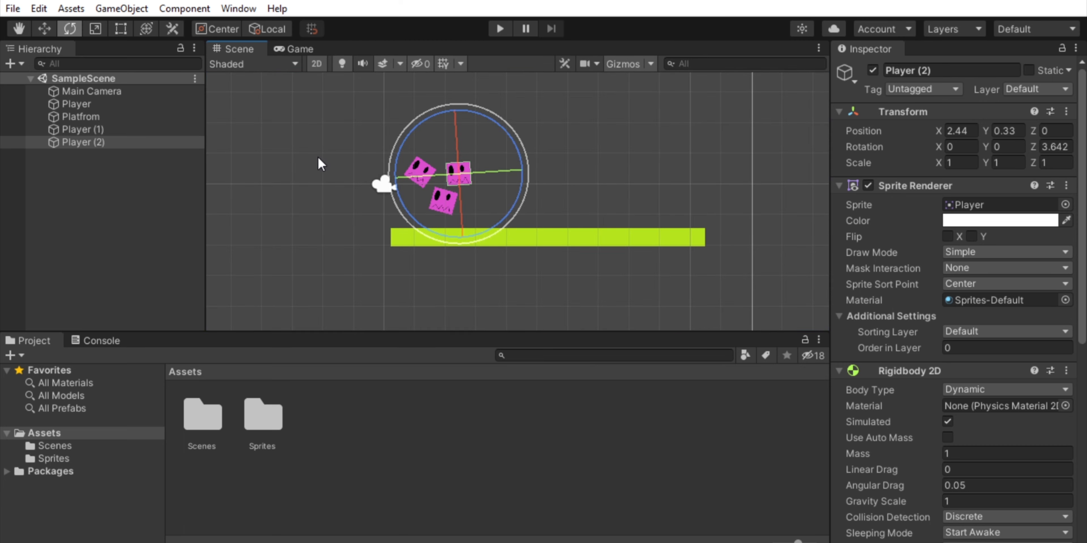
click(317, 158)
scroll(394, 207, down, 2)
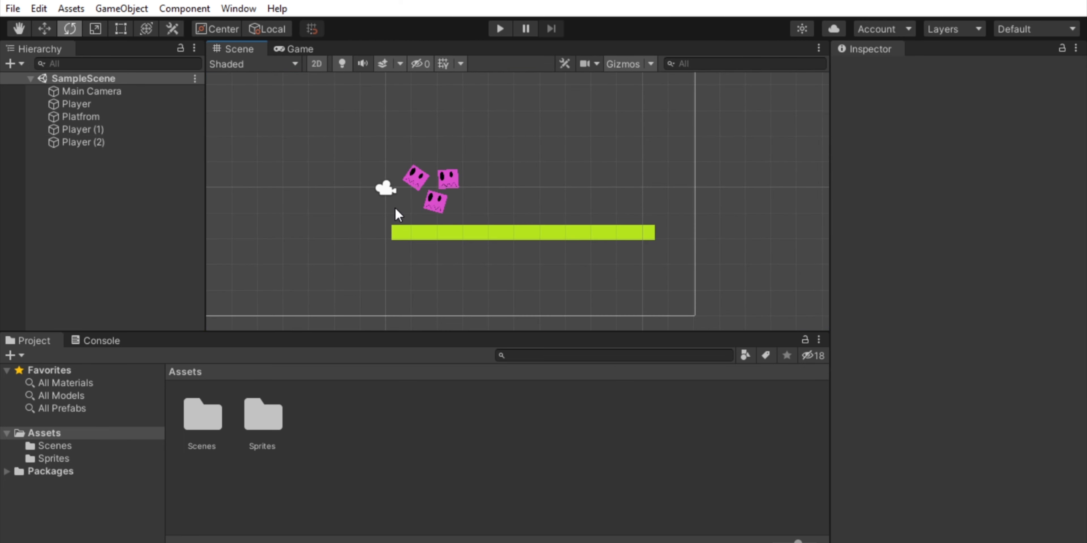
click(106, 131)
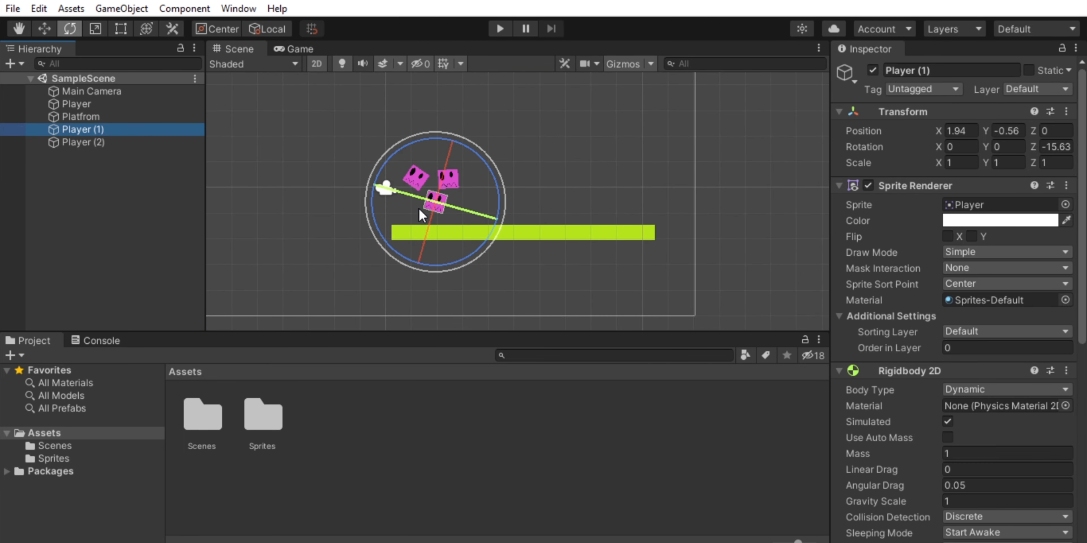